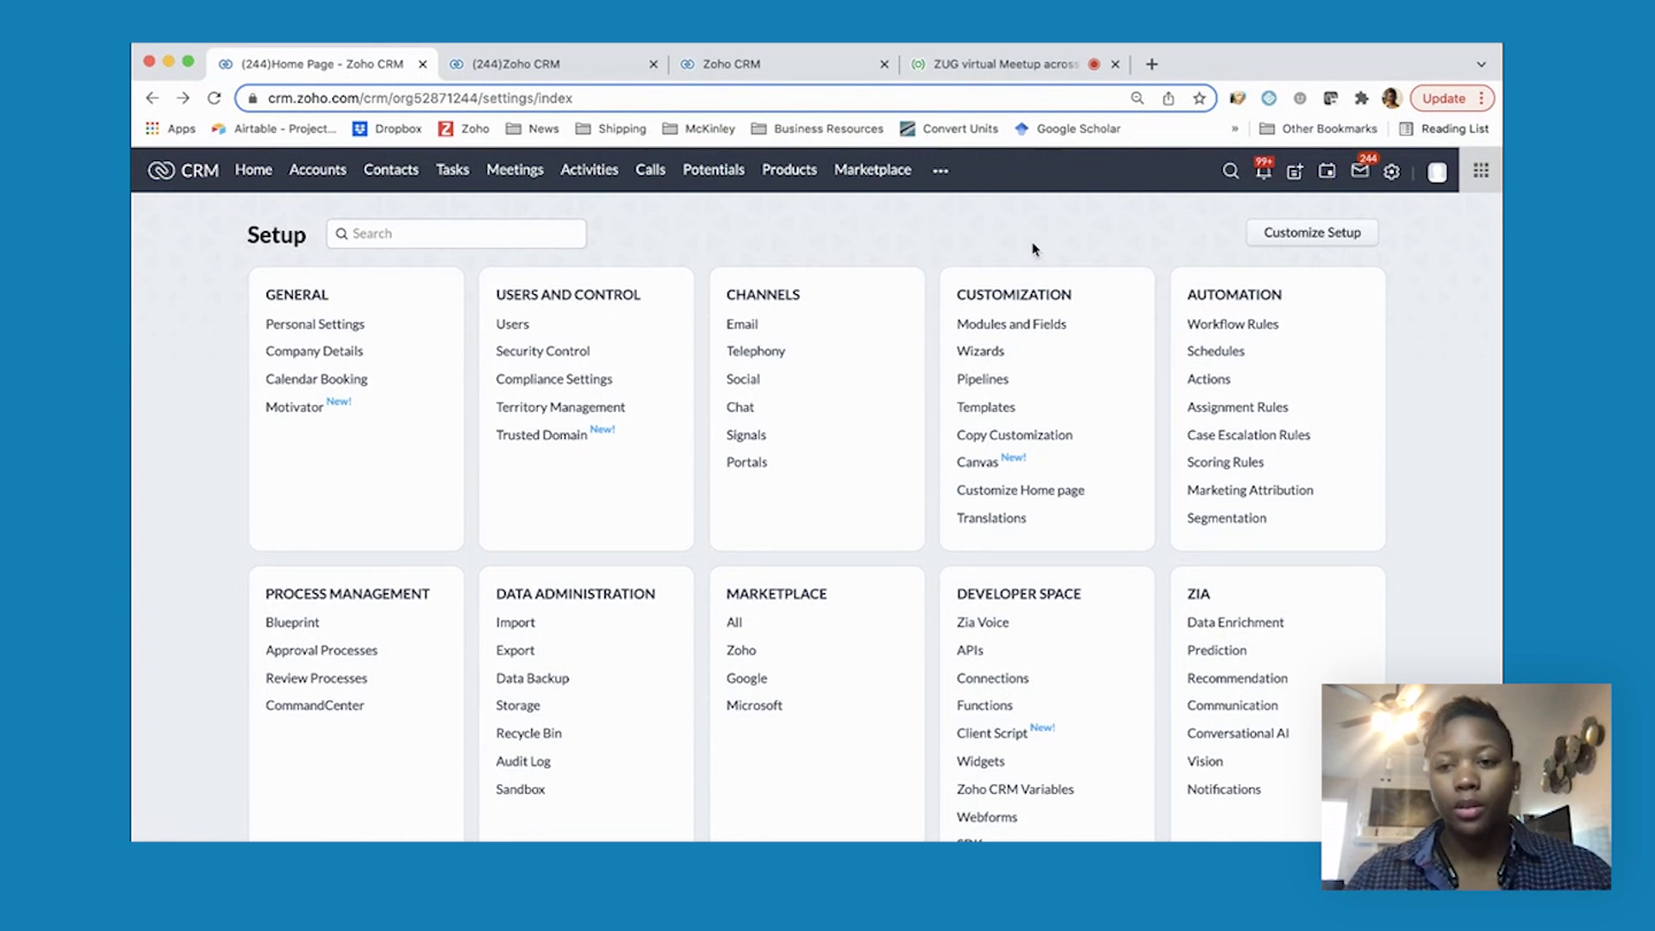
Search the workflow rules for 'sample' and open the Automated Sample Follow Ups rule
{"action": "left_click", "coordinate": [995, 65]}
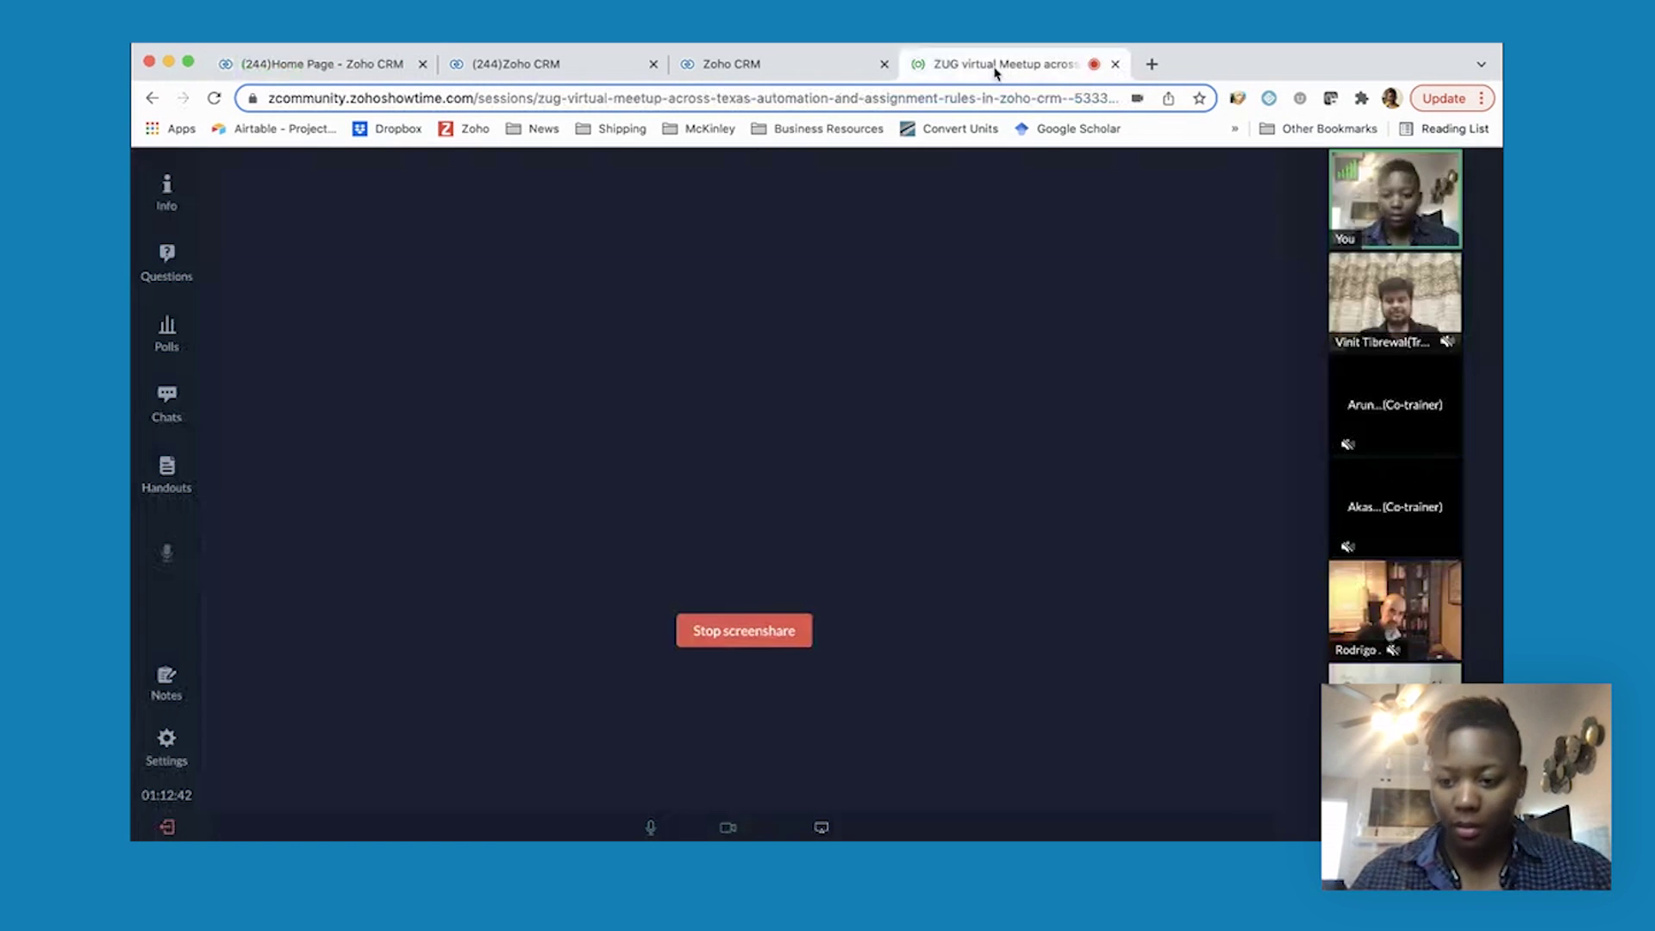
{"action": "left_click", "coordinate": [362, 67]}
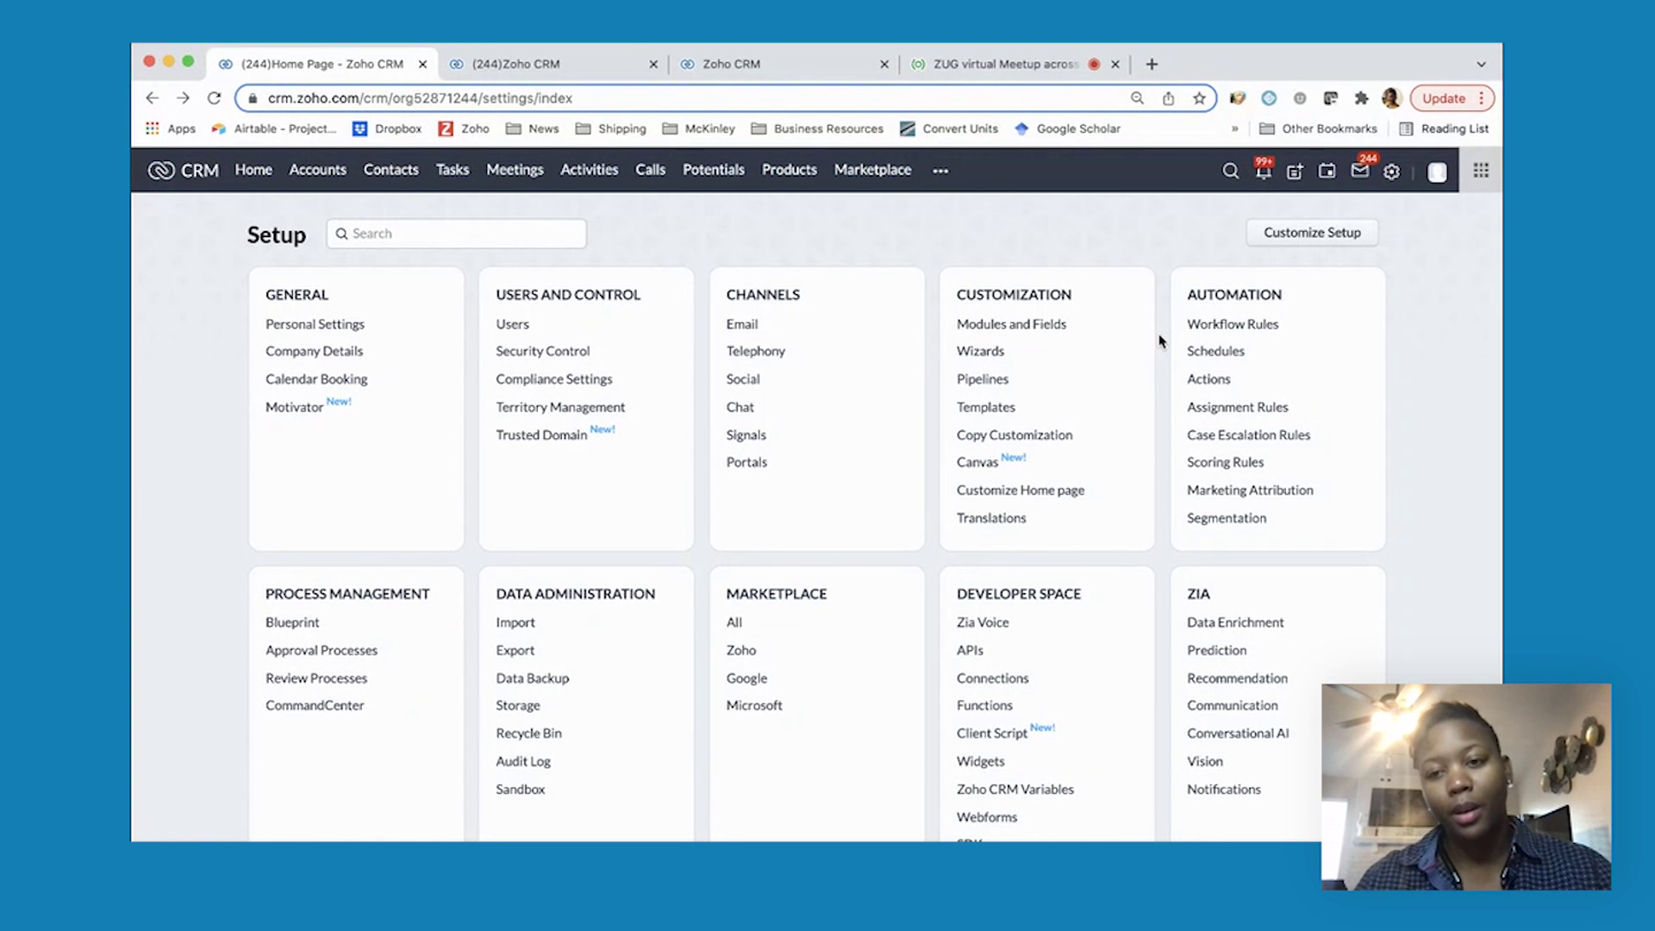
{"action": "left_click", "coordinate": [1226, 325]}
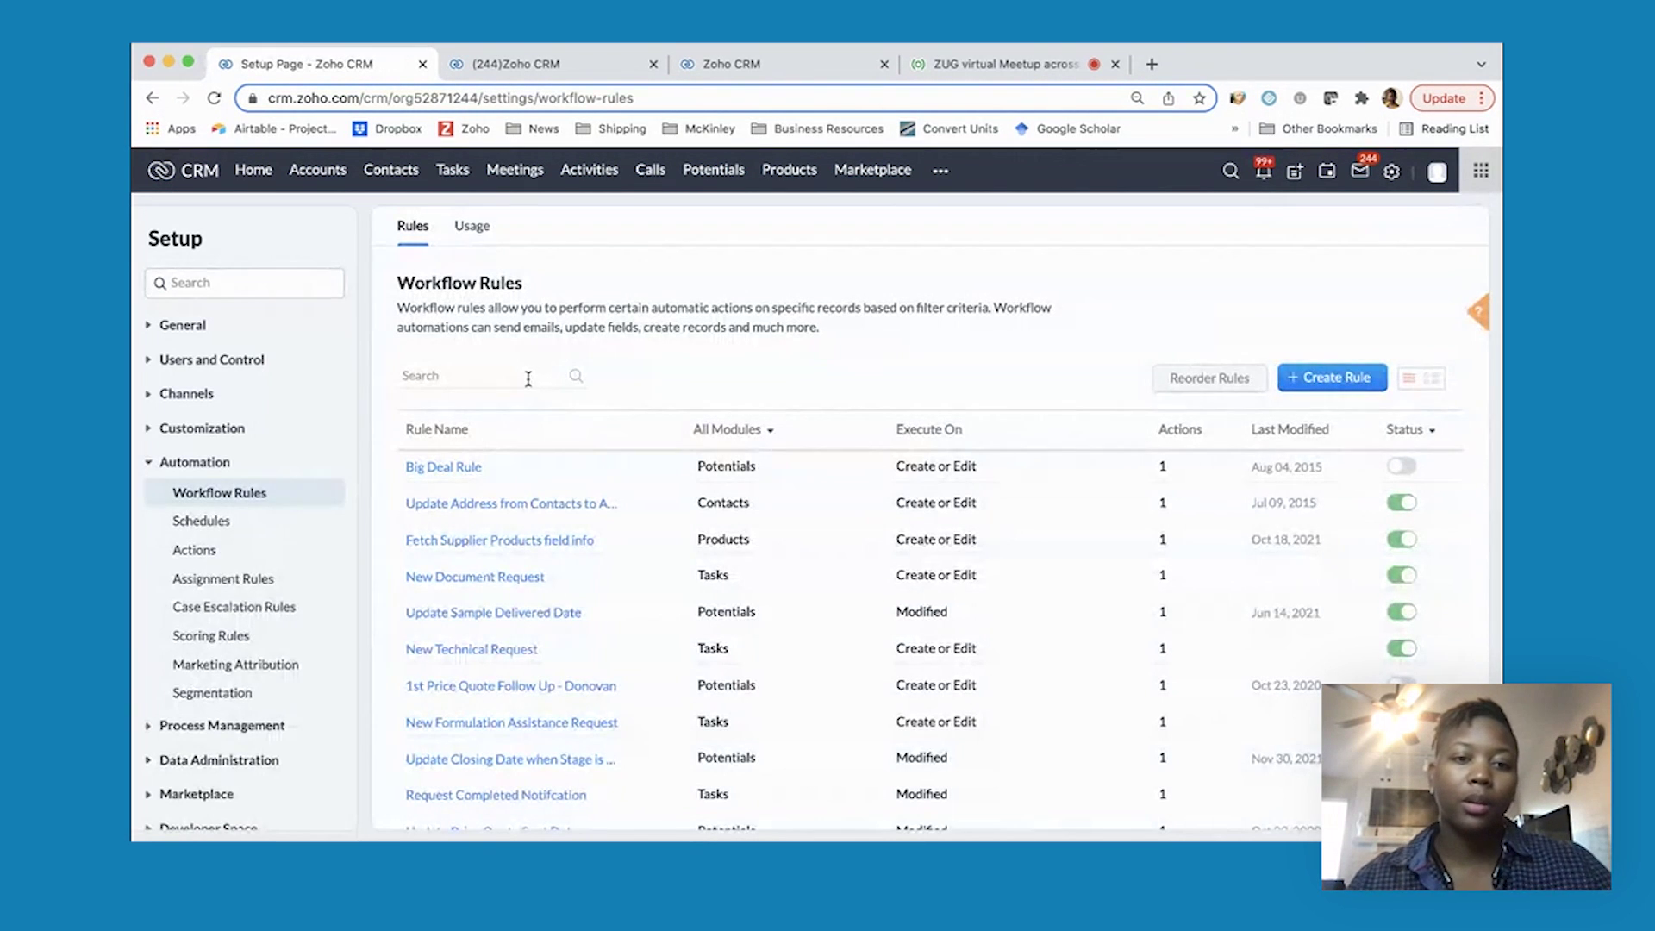
{"action": "left_click", "coordinate": [528, 378]}
{"action": "type", "text": "s"}
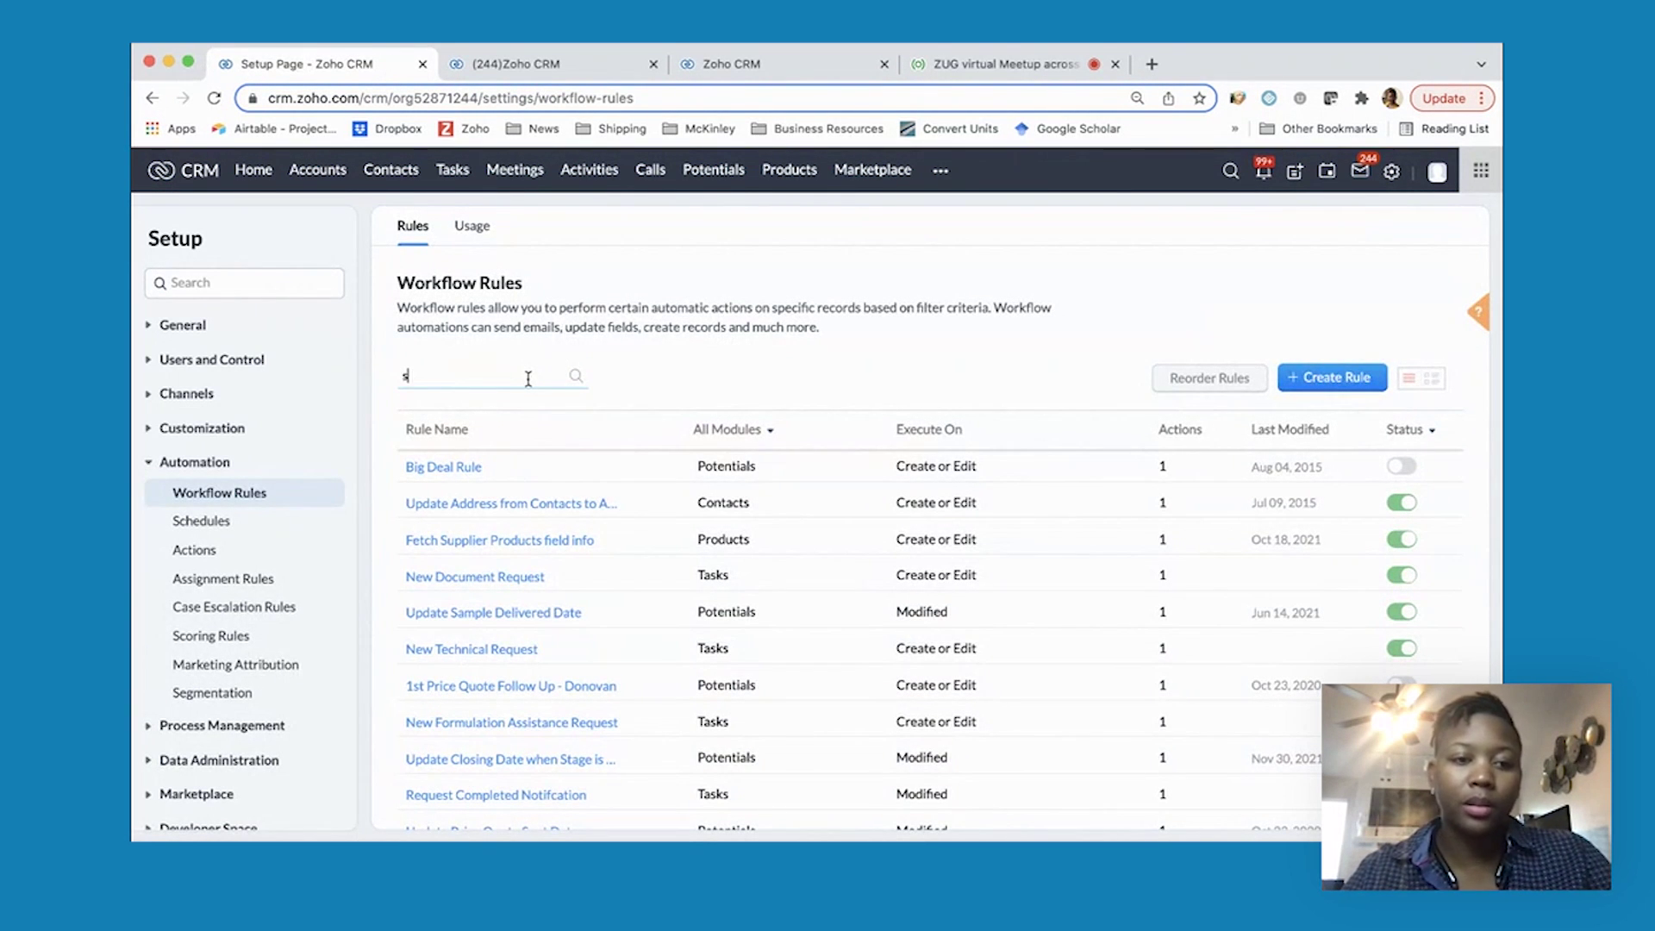
{"action": "type", "text": "ample"}
{"action": "key", "text": "Return"}
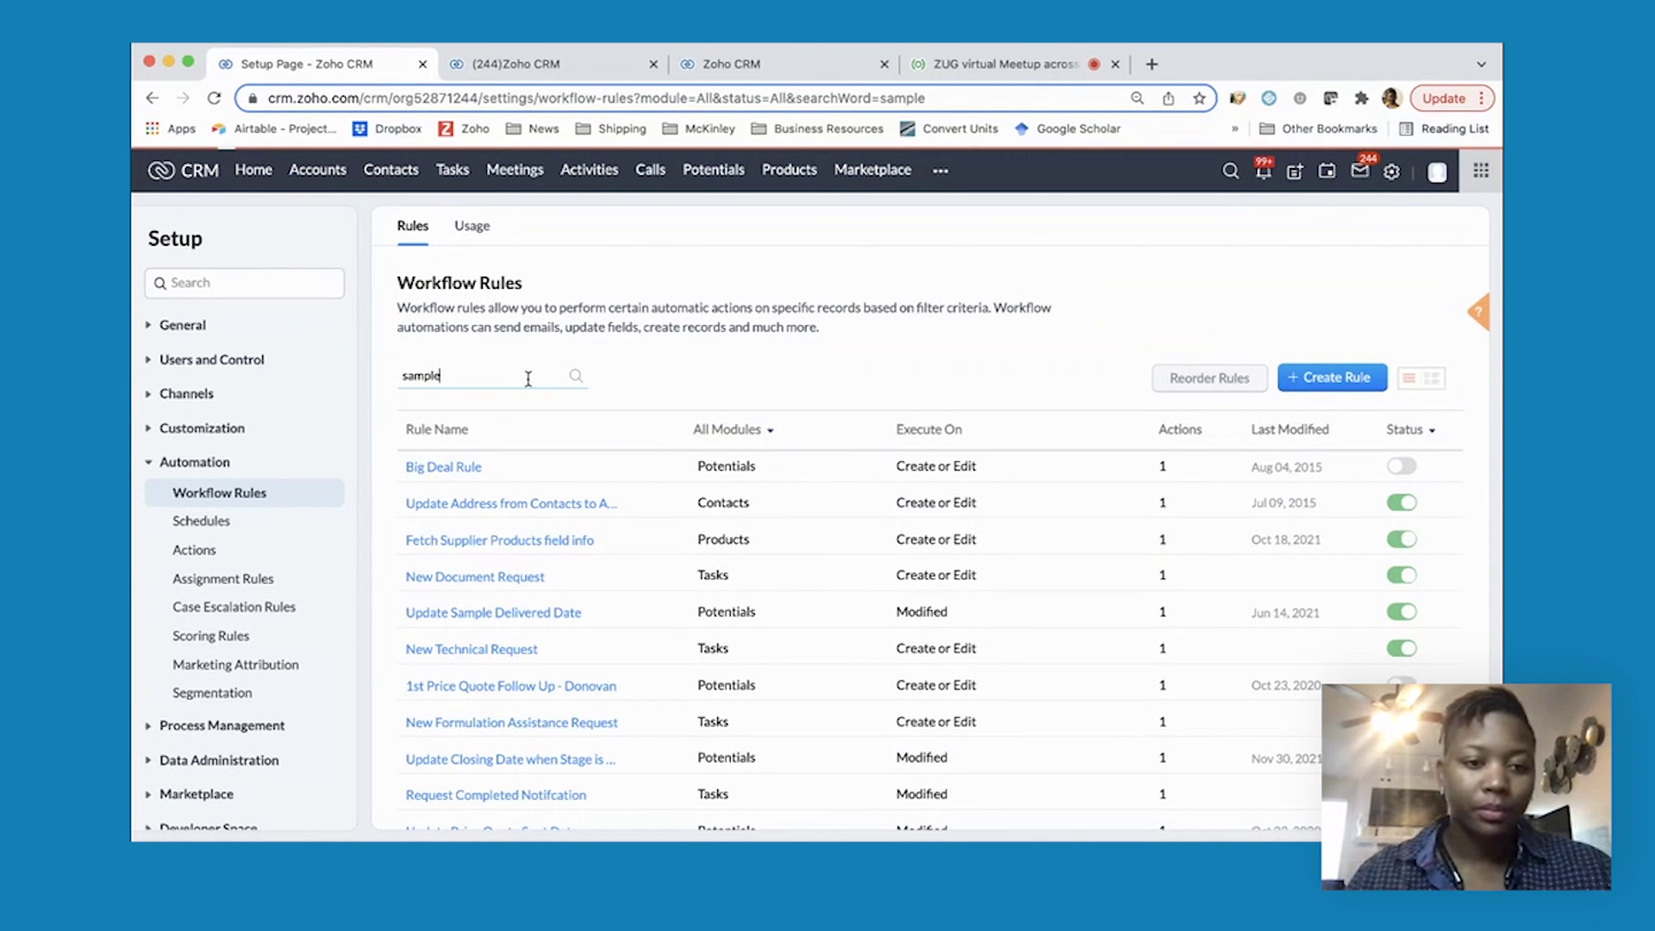
{"action": "left_click", "coordinate": [473, 504]}
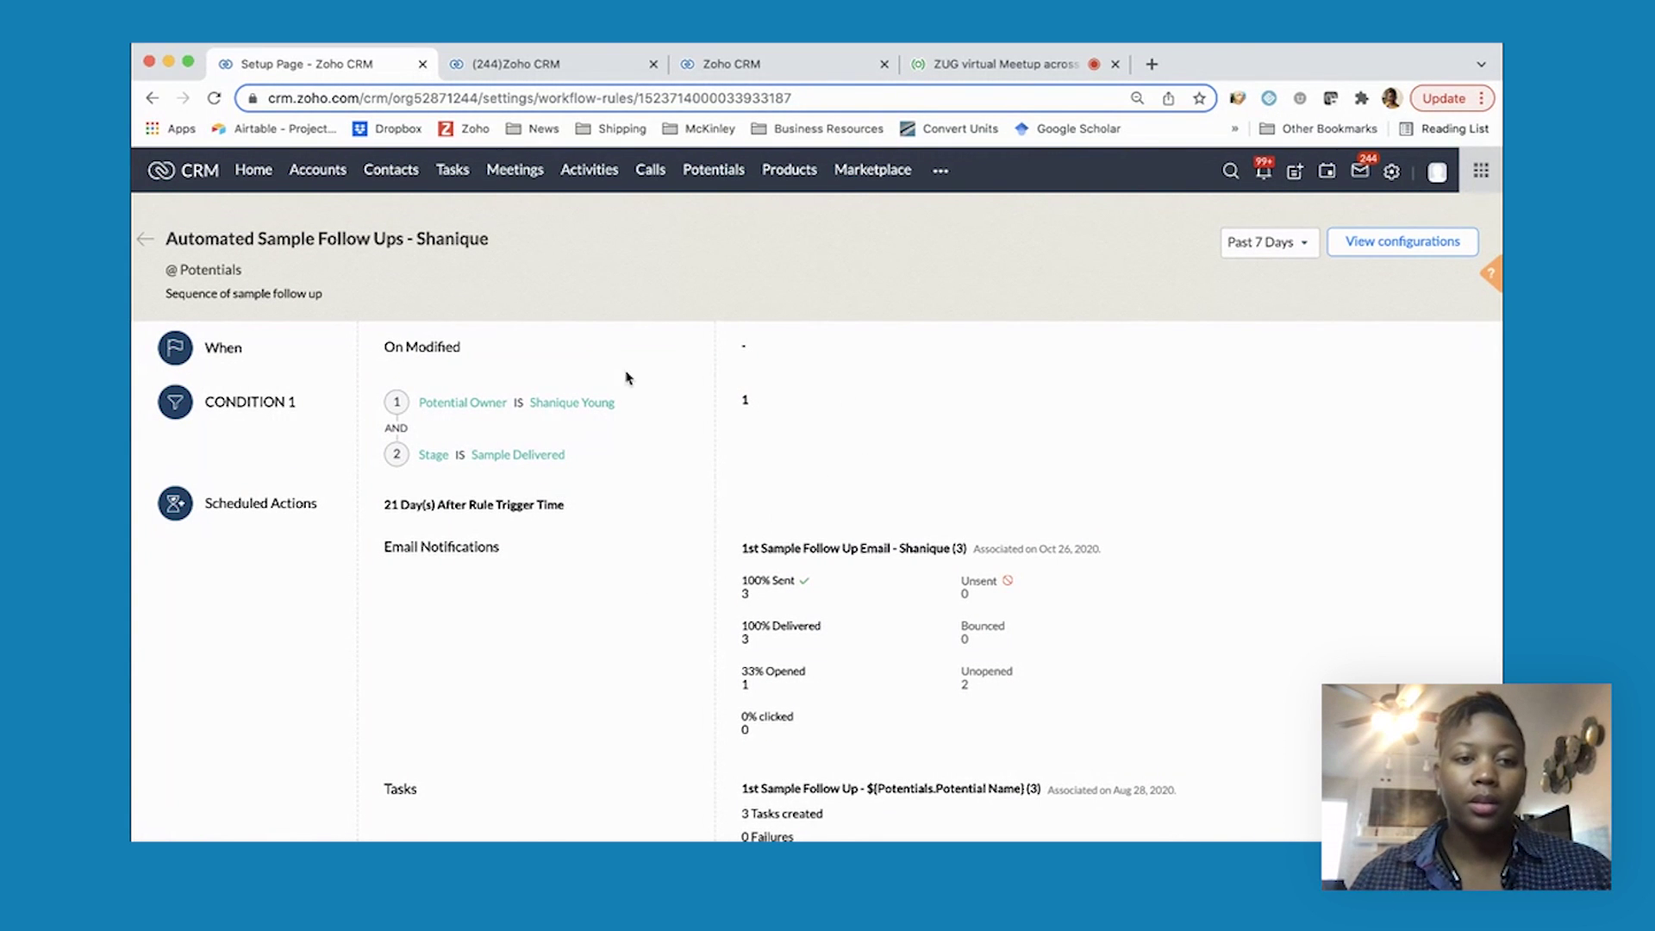
Open the rule's configuration and review its Edit trigger on the Stage field, leaving it unchanged
{"action": "left_click", "coordinate": [1405, 242]}
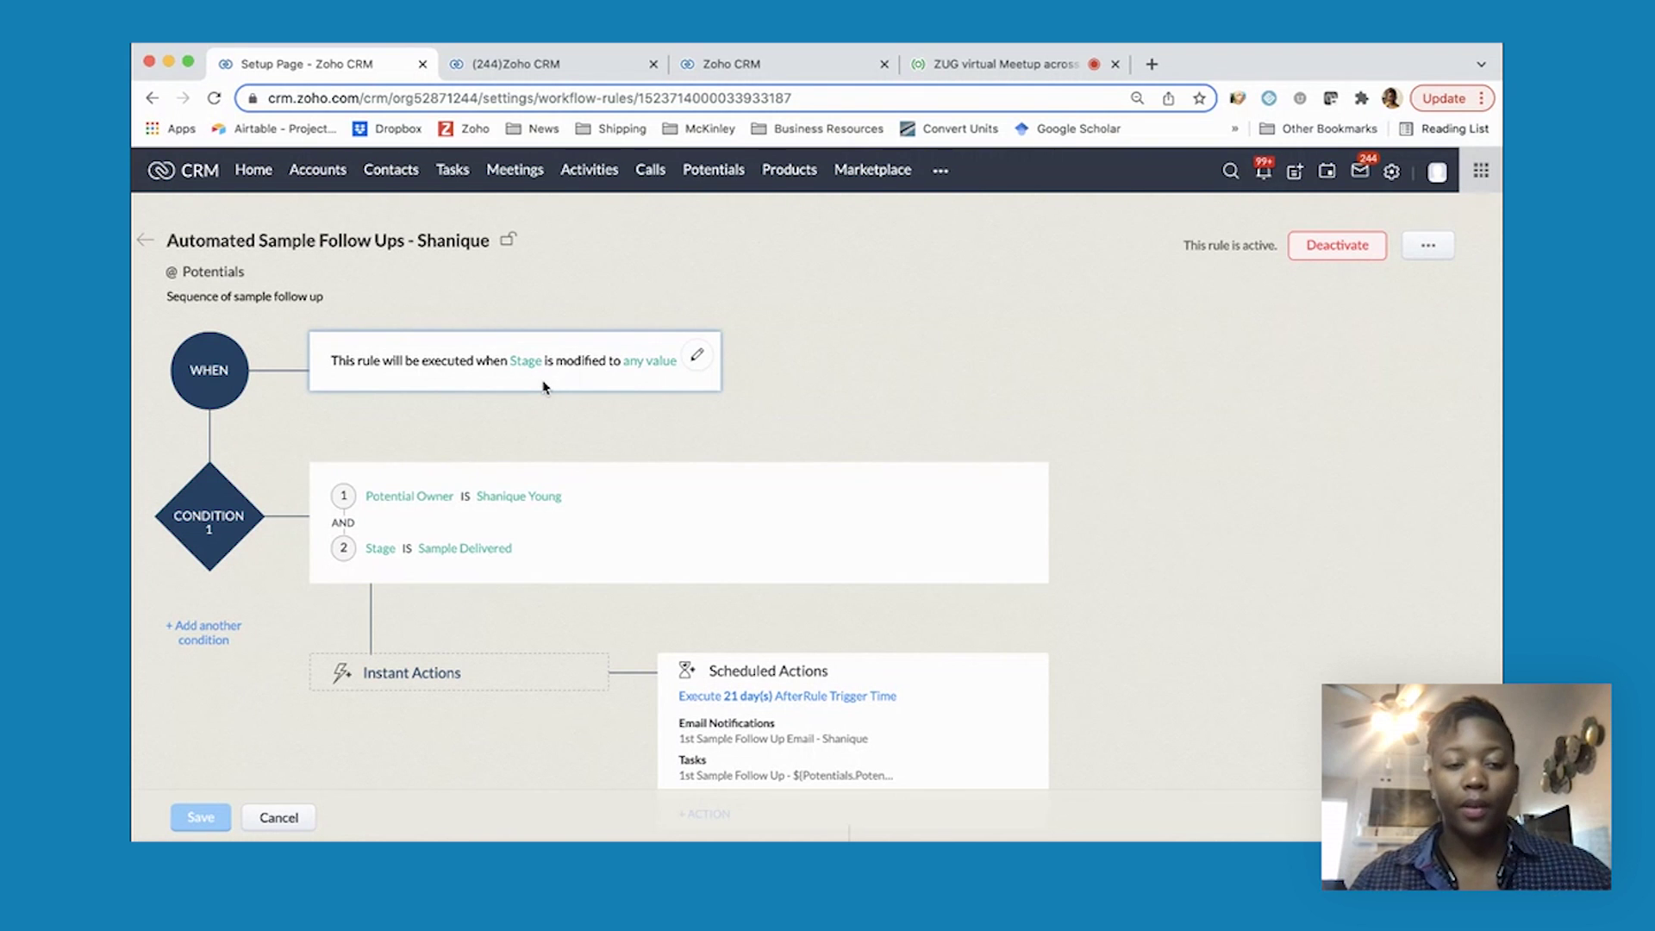
{"action": "left_click", "coordinate": [698, 358]}
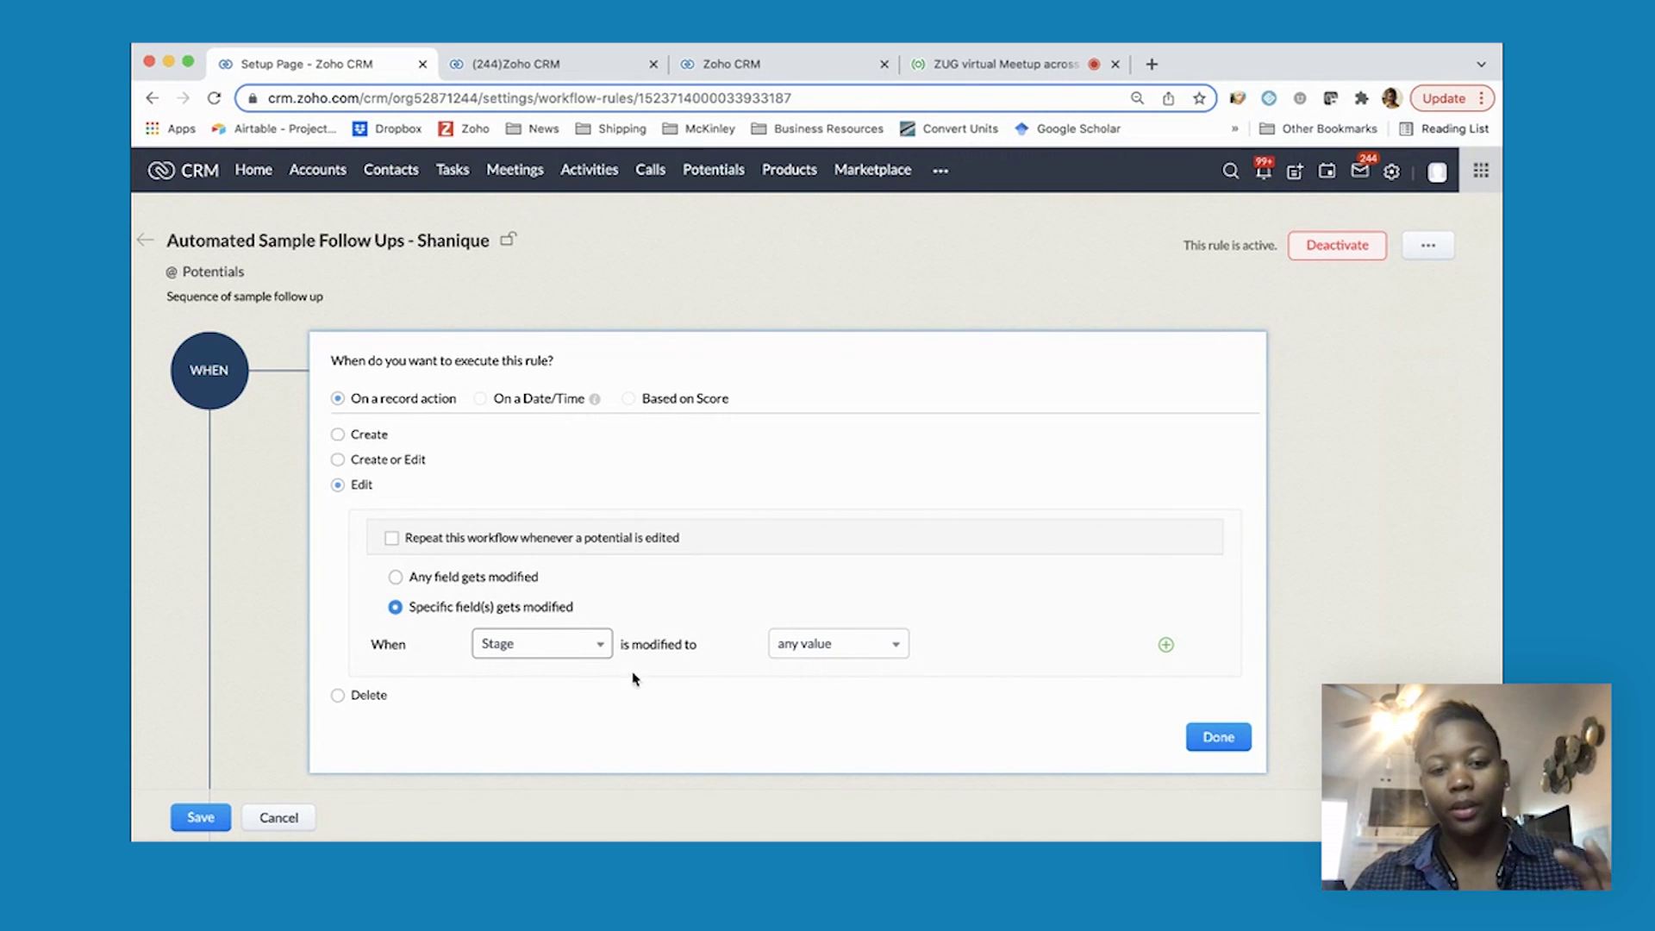
{"action": "left_click", "coordinate": [1216, 739]}
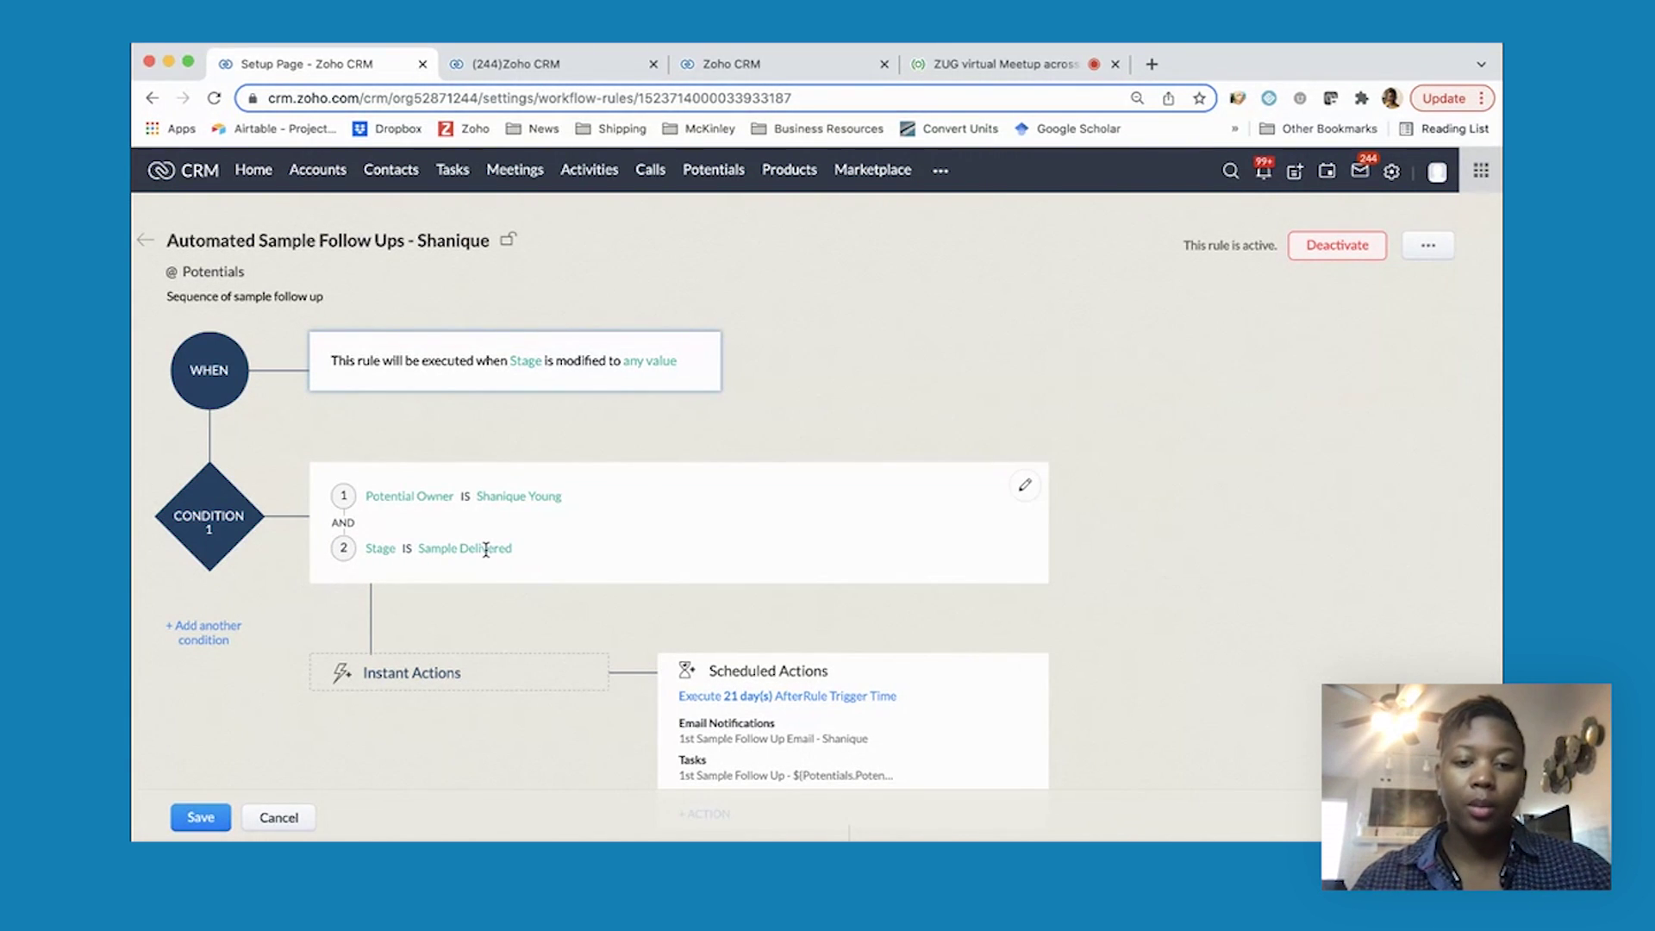
Open the 1st Sample Follow Up Email notification under the 21-day scheduled action
{"action": "scroll", "coordinate": [836, 714], "scroll_direction": "down", "scroll_amount": 1}
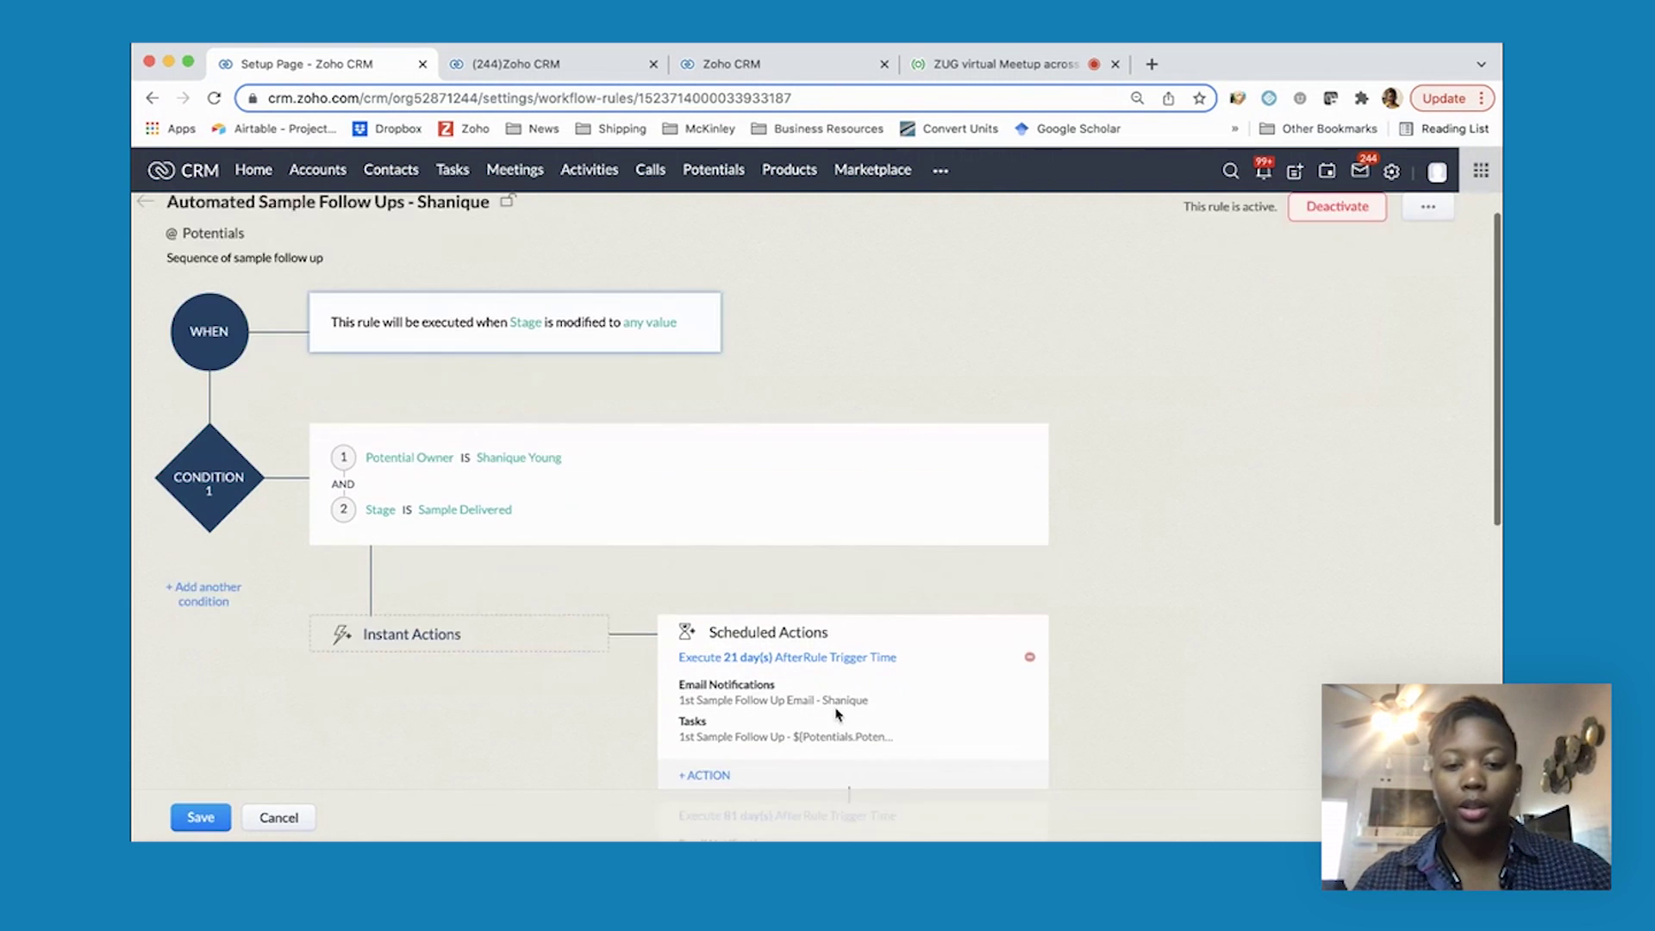
{"action": "scroll", "coordinate": [836, 714], "scroll_direction": "down", "scroll_amount": 5}
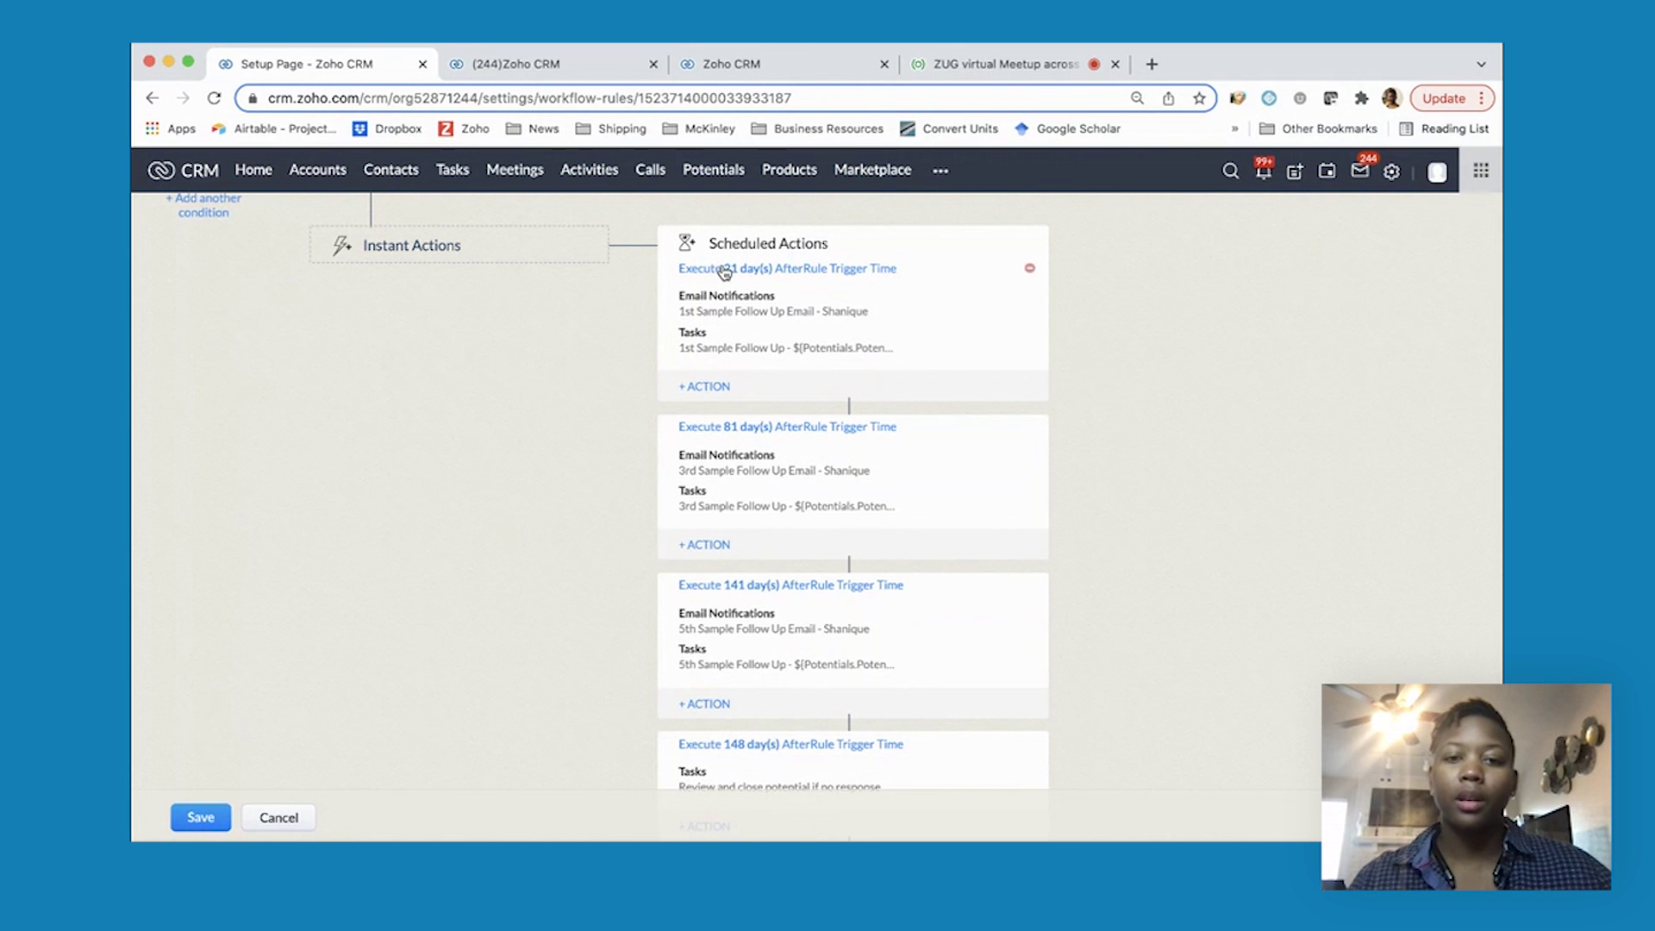
{"action": "left_click", "coordinate": [753, 317]}
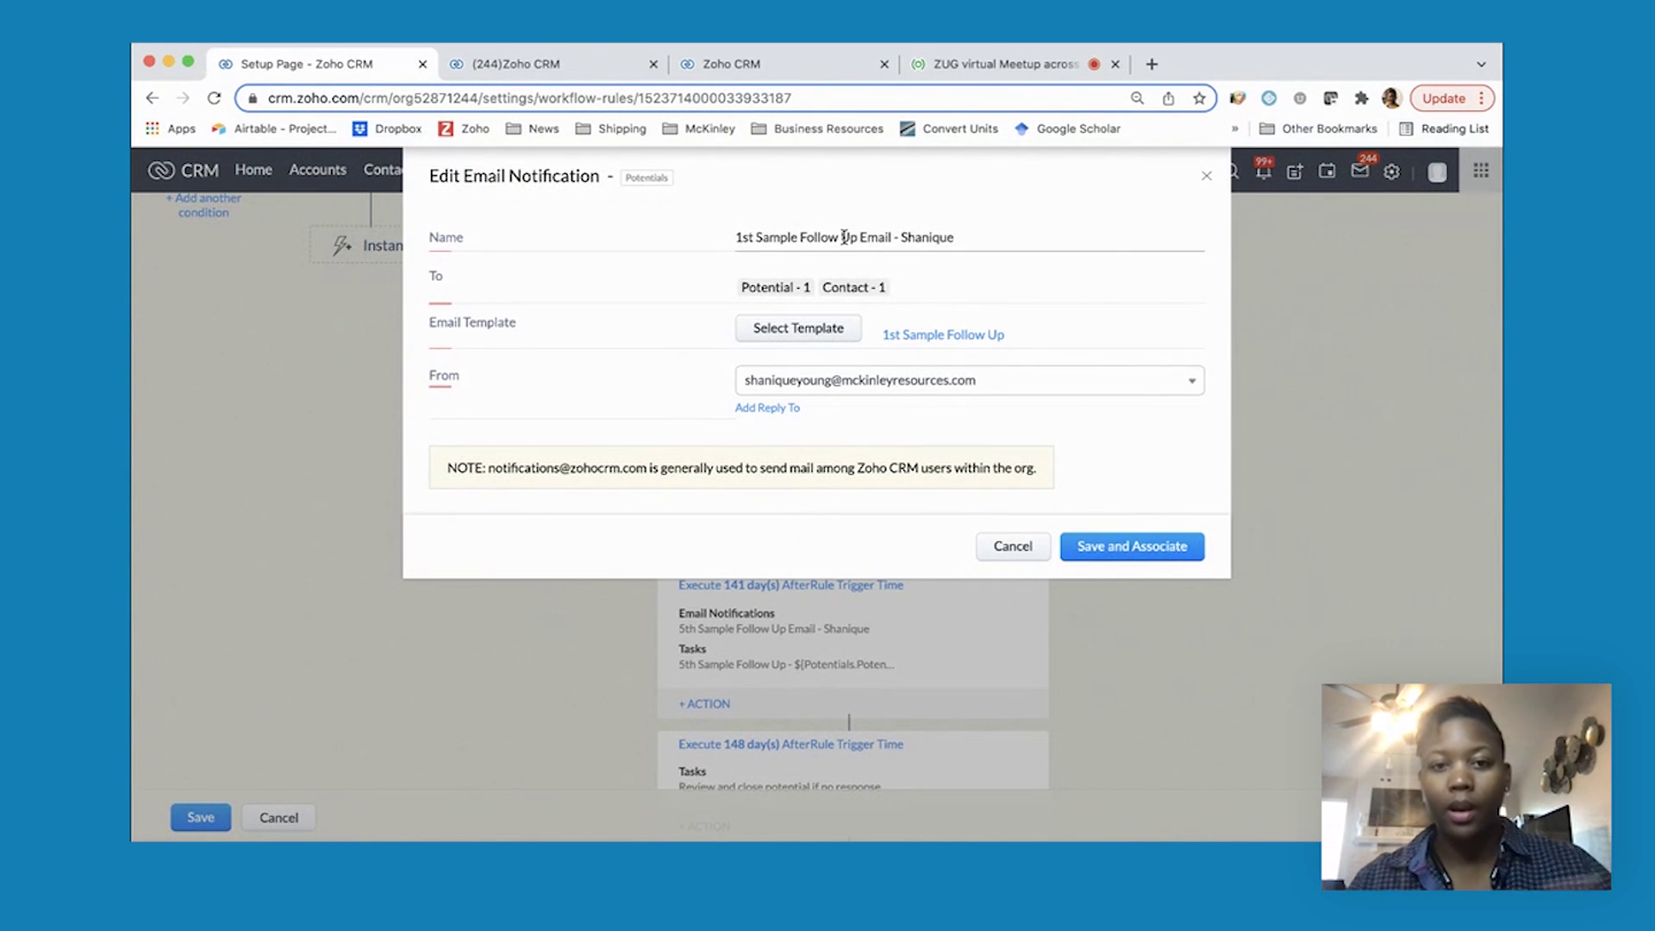
Review the email's recipients and 1st Sample Follow Up template, then cancel without changes
{"action": "left_click", "coordinate": [896, 293]}
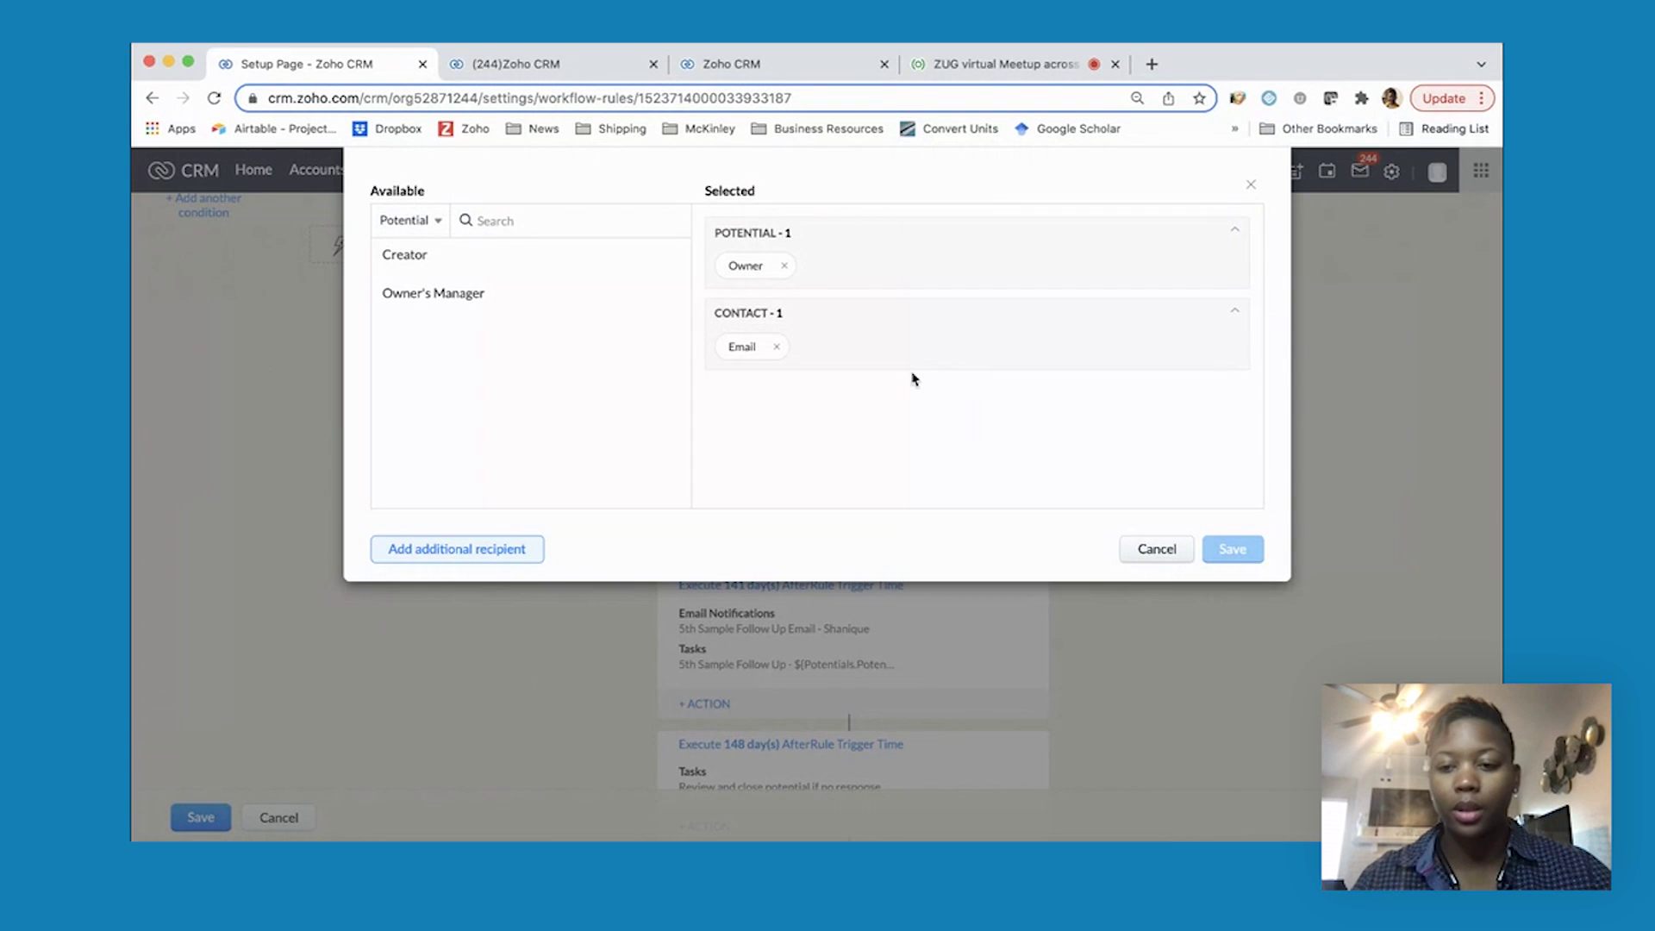
{"action": "left_click", "coordinate": [1152, 556]}
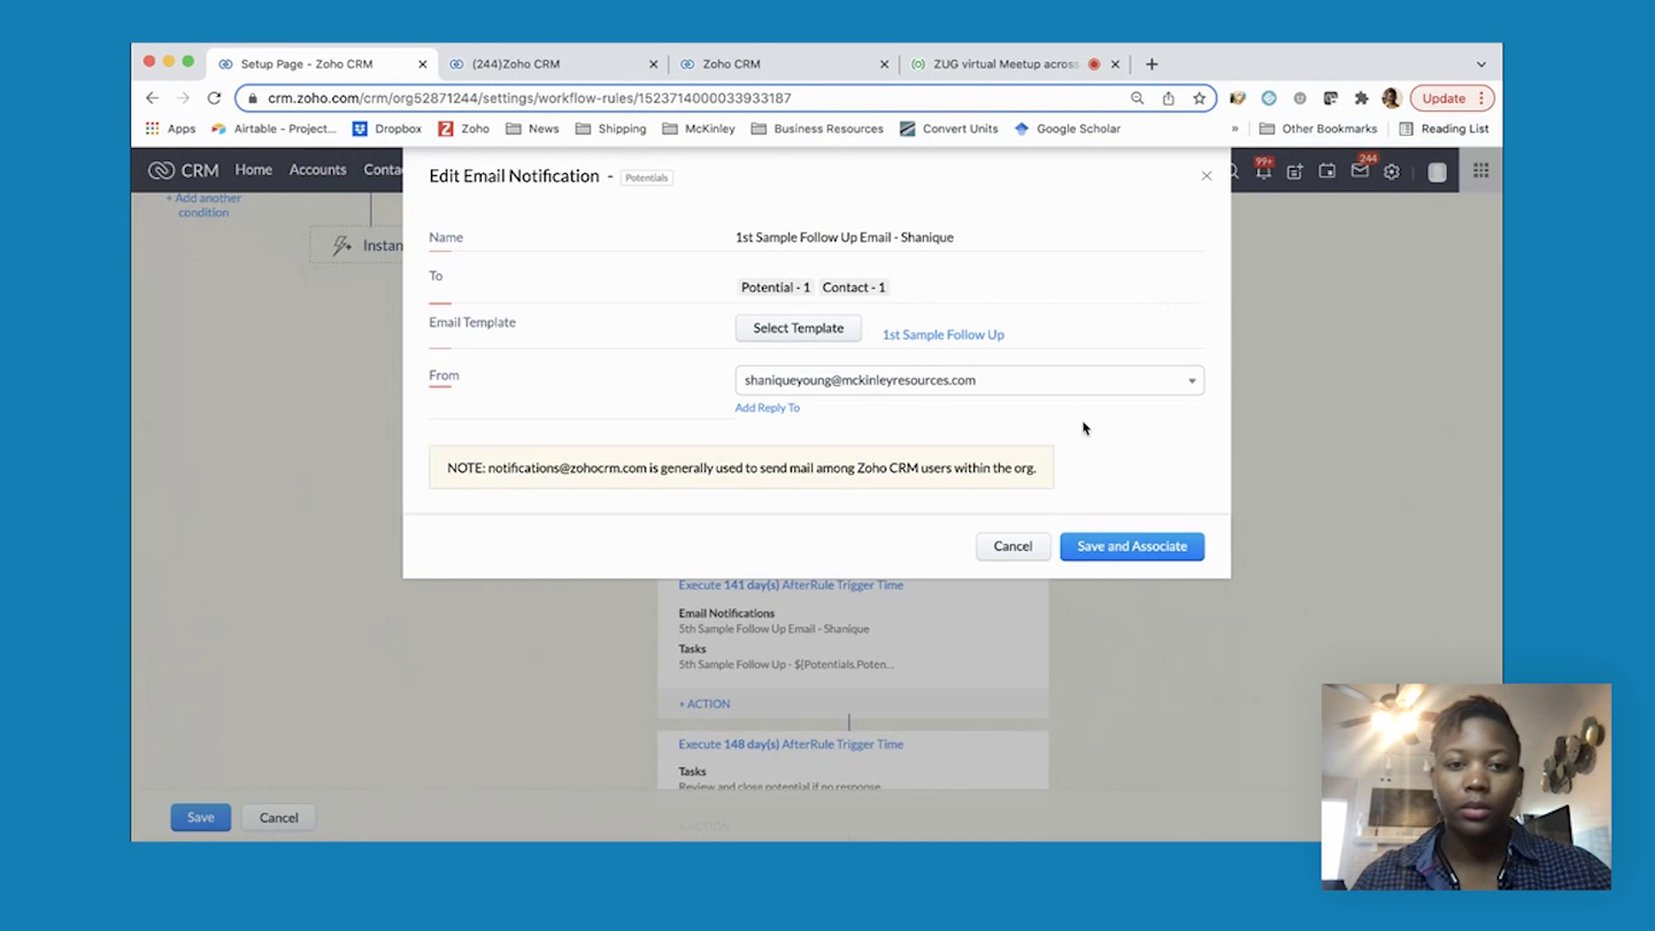
{"action": "left_click", "coordinate": [951, 342]}
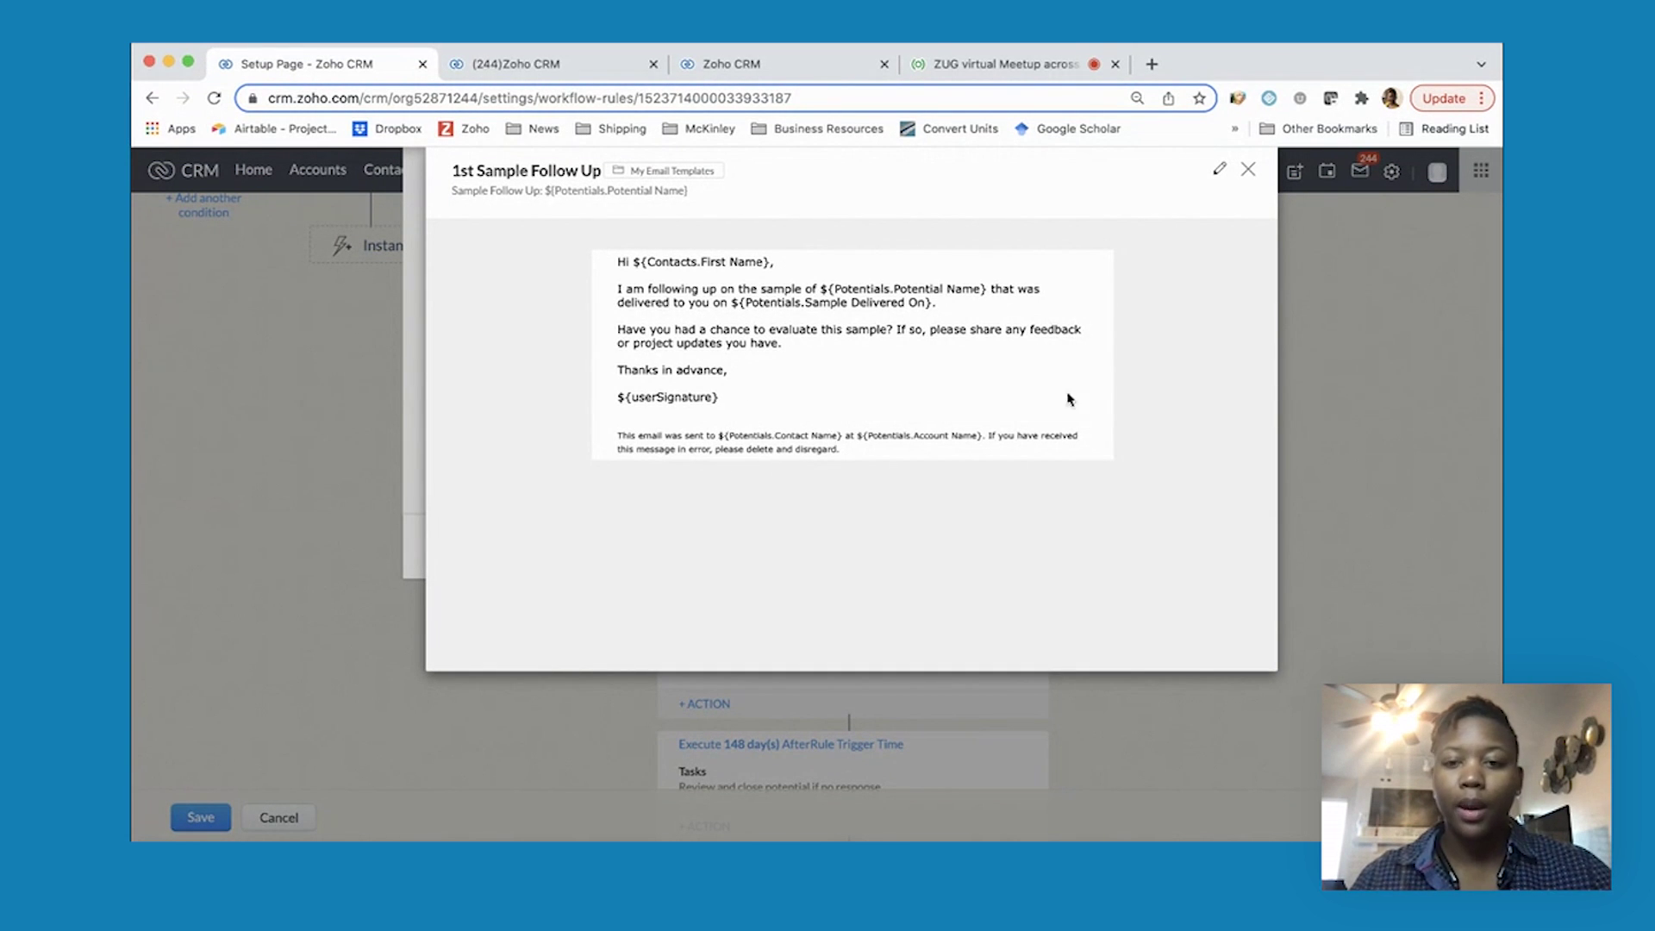
{"action": "left_click", "coordinate": [1248, 171]}
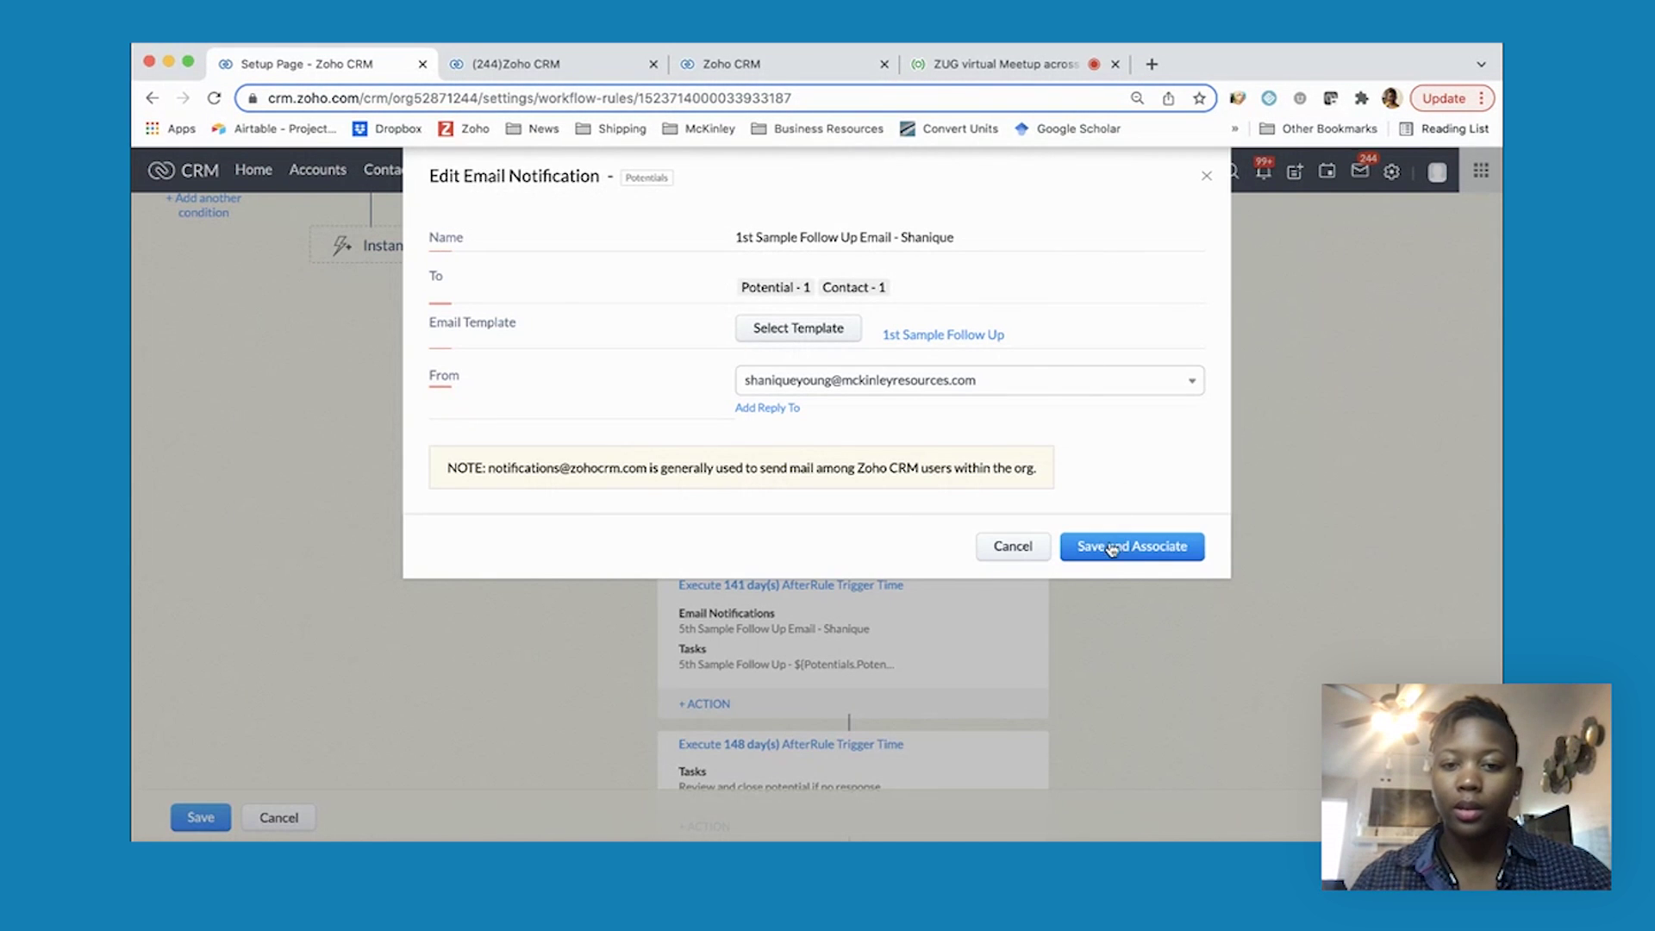
{"action": "left_click", "coordinate": [1008, 546]}
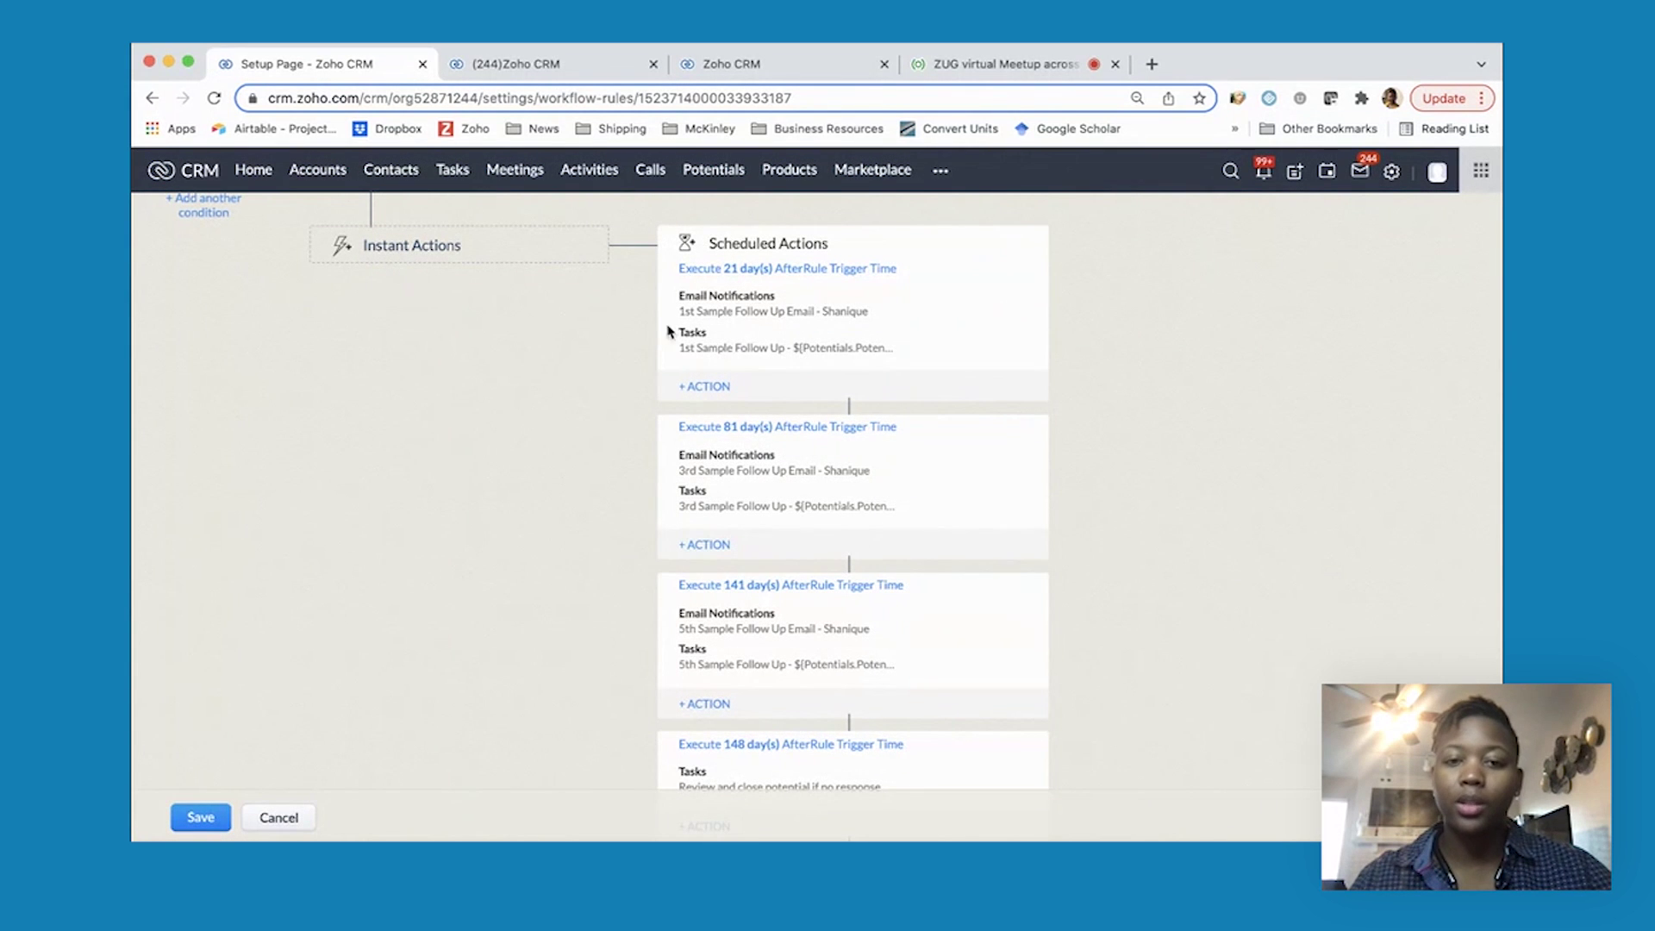
Review the 21-day follow-up task, then cancel the rule edits and confirm discarding them
{"action": "left_click", "coordinate": [751, 348]}
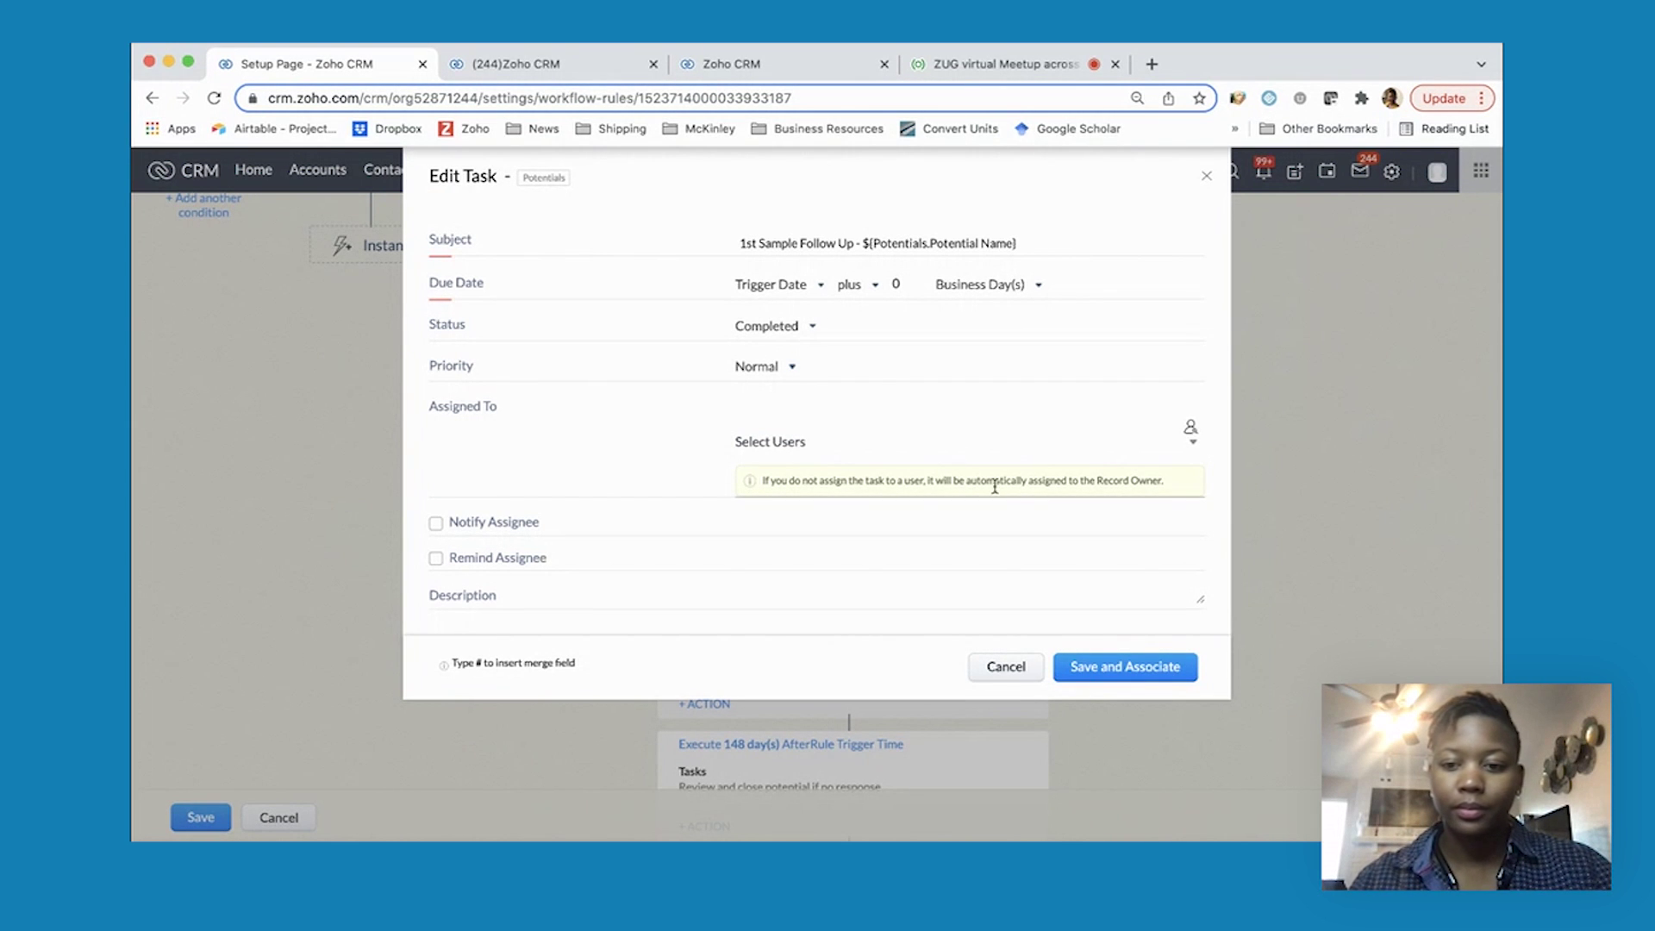
{"action": "left_click", "coordinate": [1015, 672]}
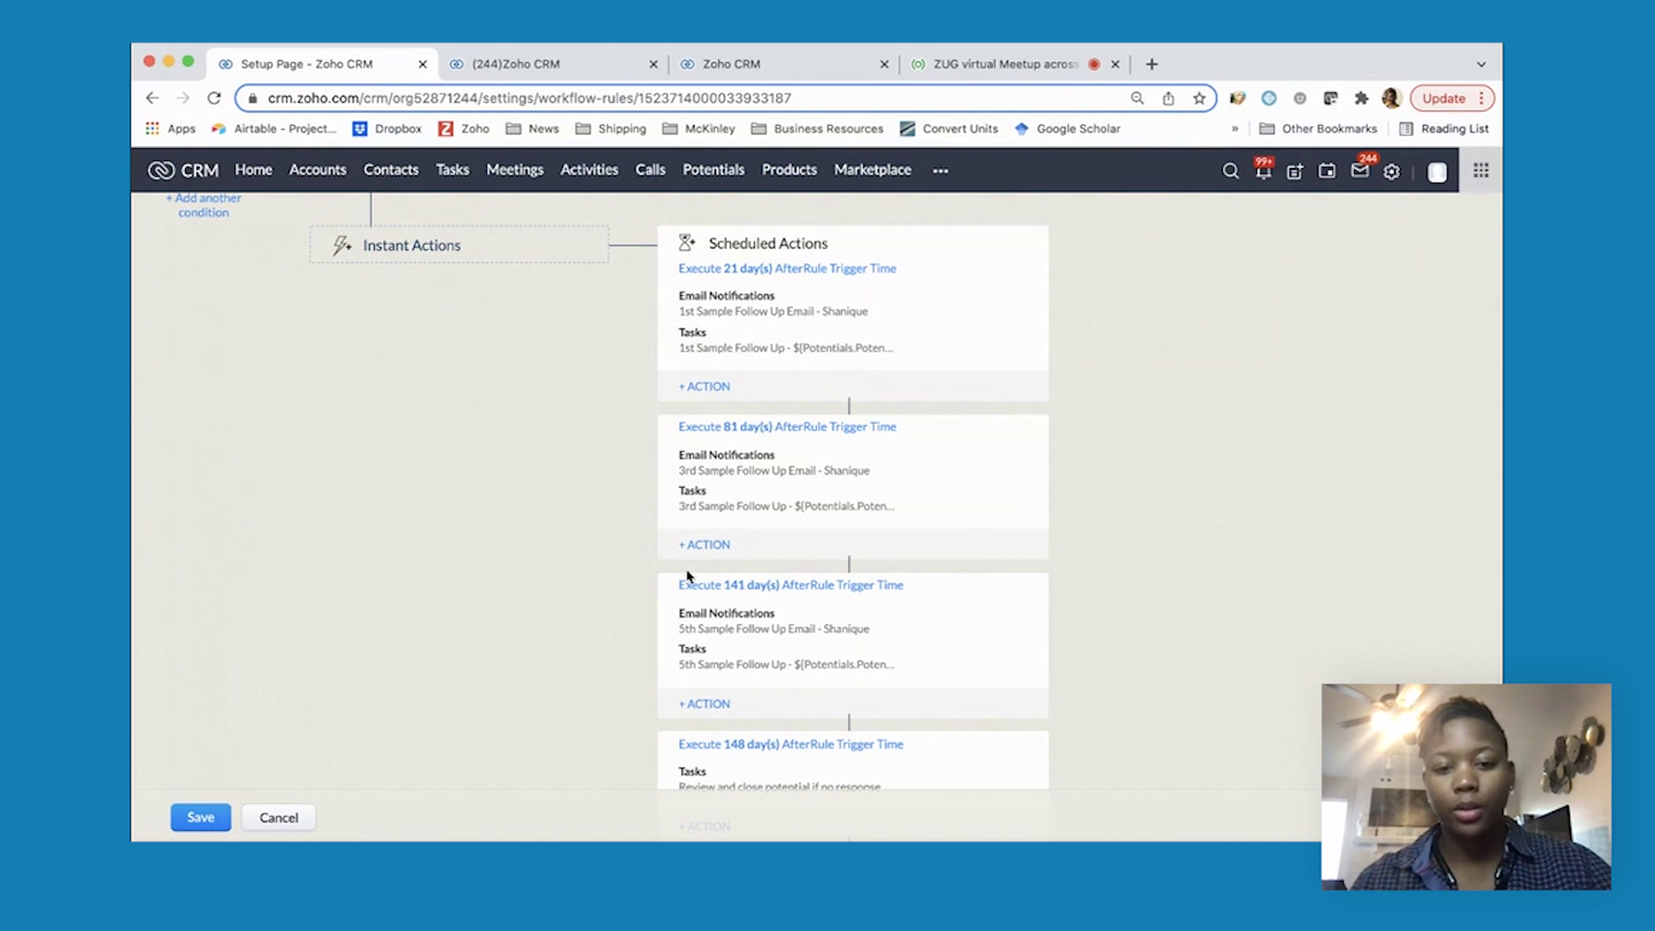
{"action": "scroll", "coordinate": [753, 705], "scroll_direction": "down", "scroll_amount": 2}
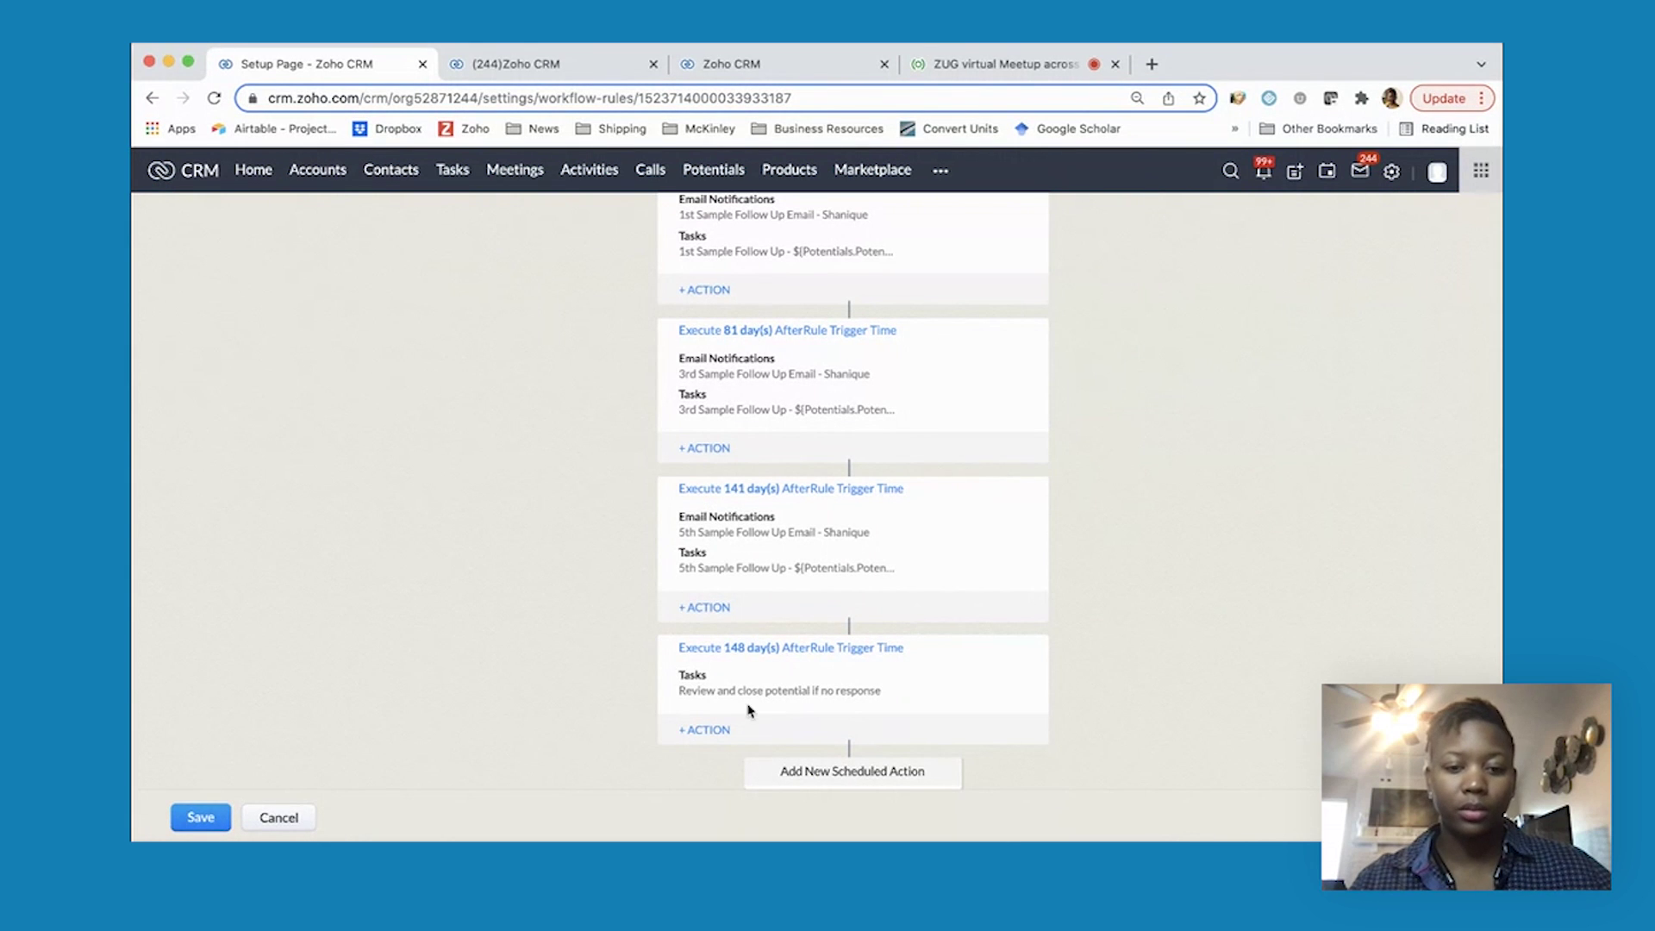
{"action": "left_click", "coordinate": [281, 819]}
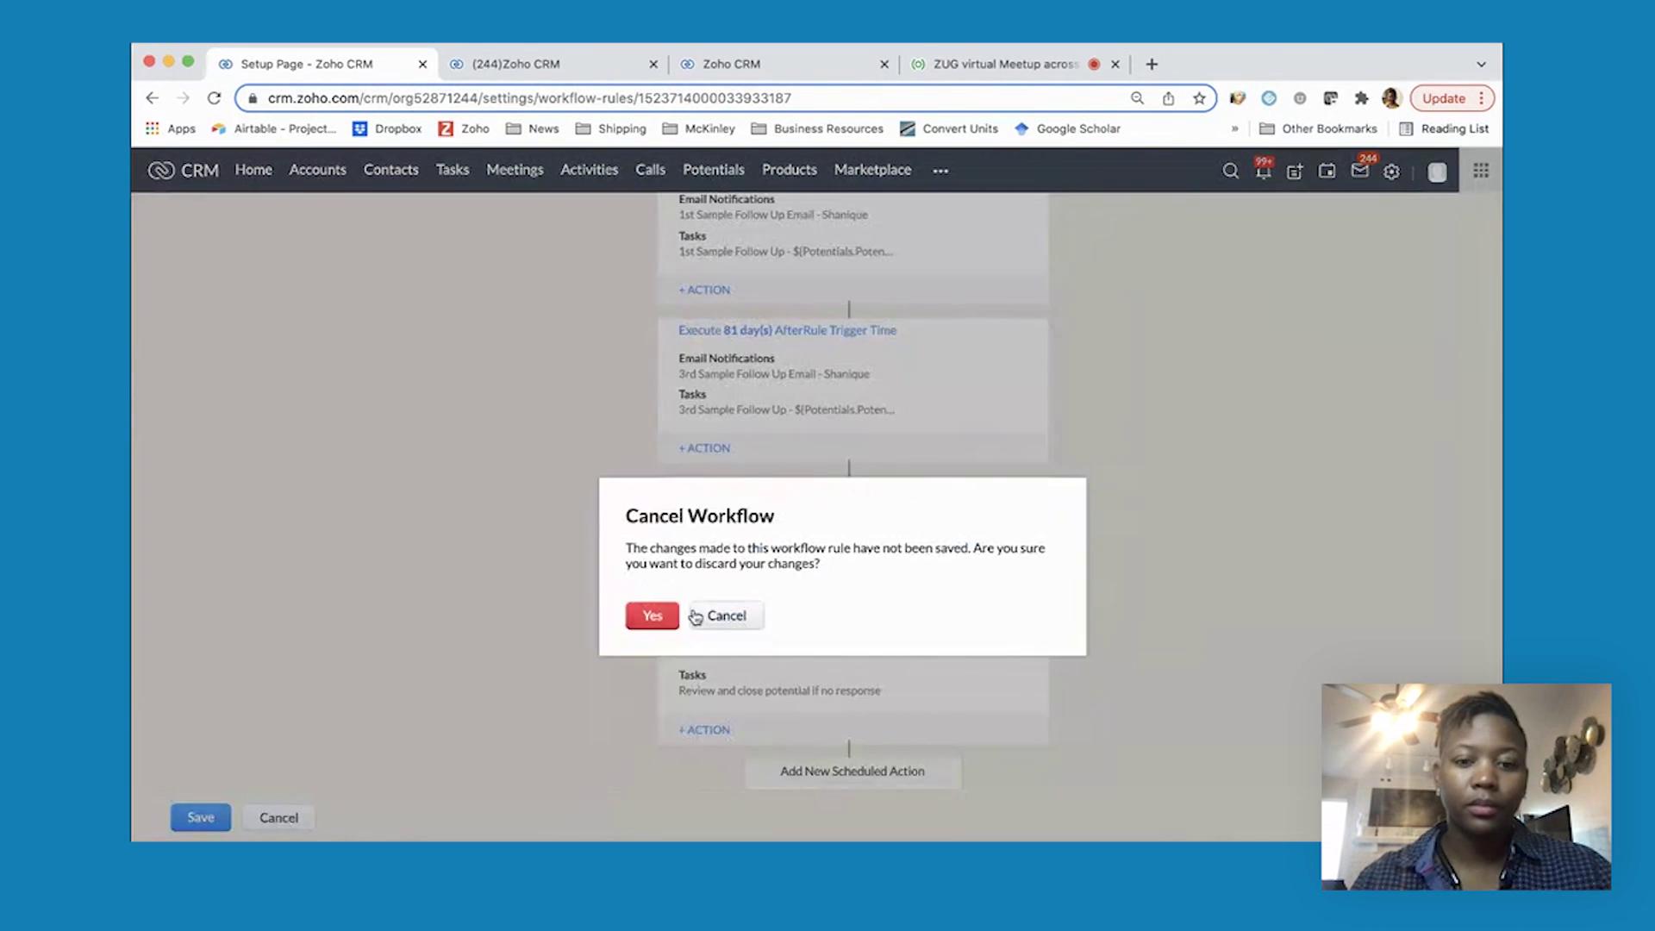
{"action": "left_click", "coordinate": [654, 617]}
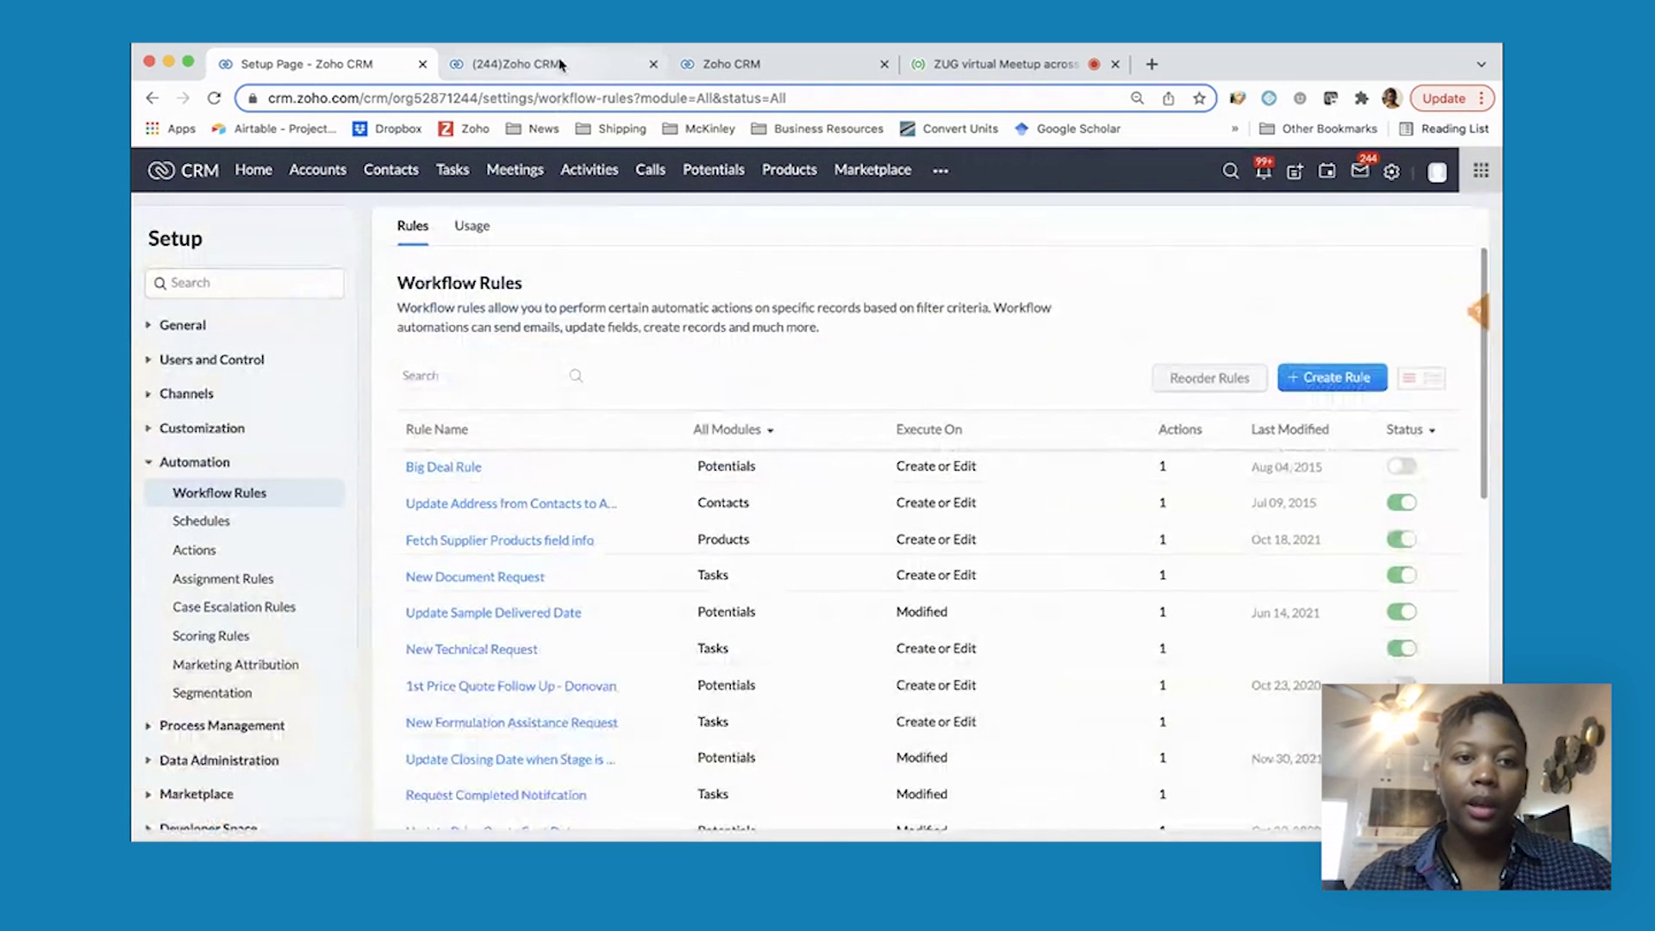
On the Ferulic Acid potential, check Closed Activities, then view its Timeline of upcoming follow-ups
{"action": "left_click", "coordinate": [560, 62]}
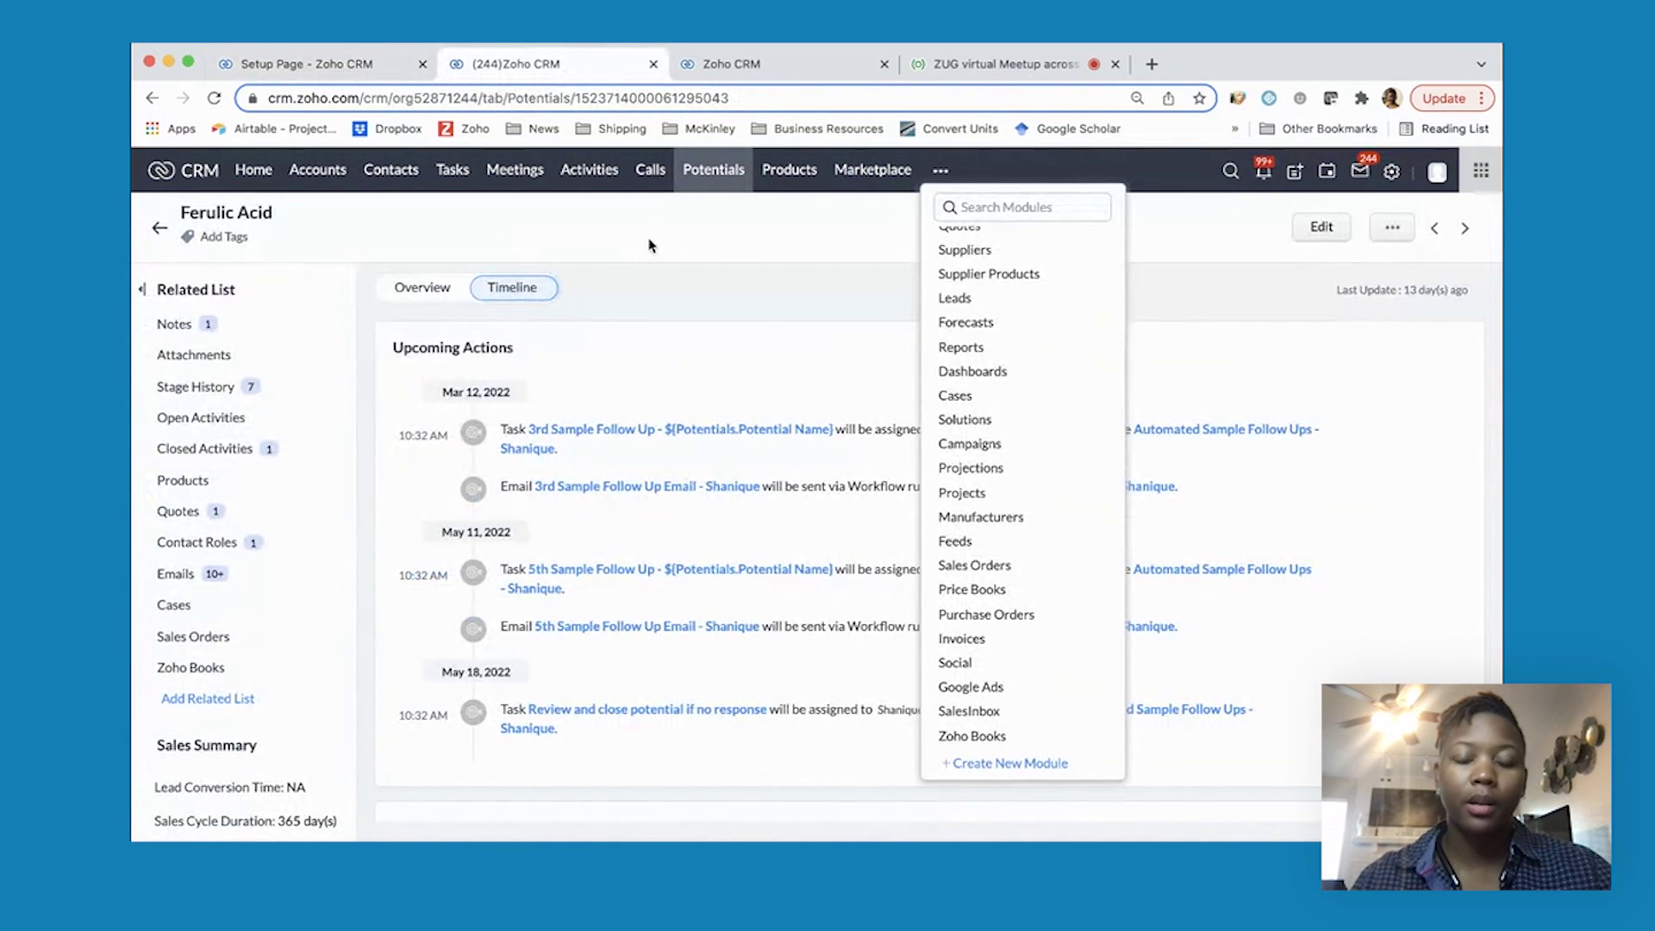
{"action": "left_click", "coordinate": [826, 284]}
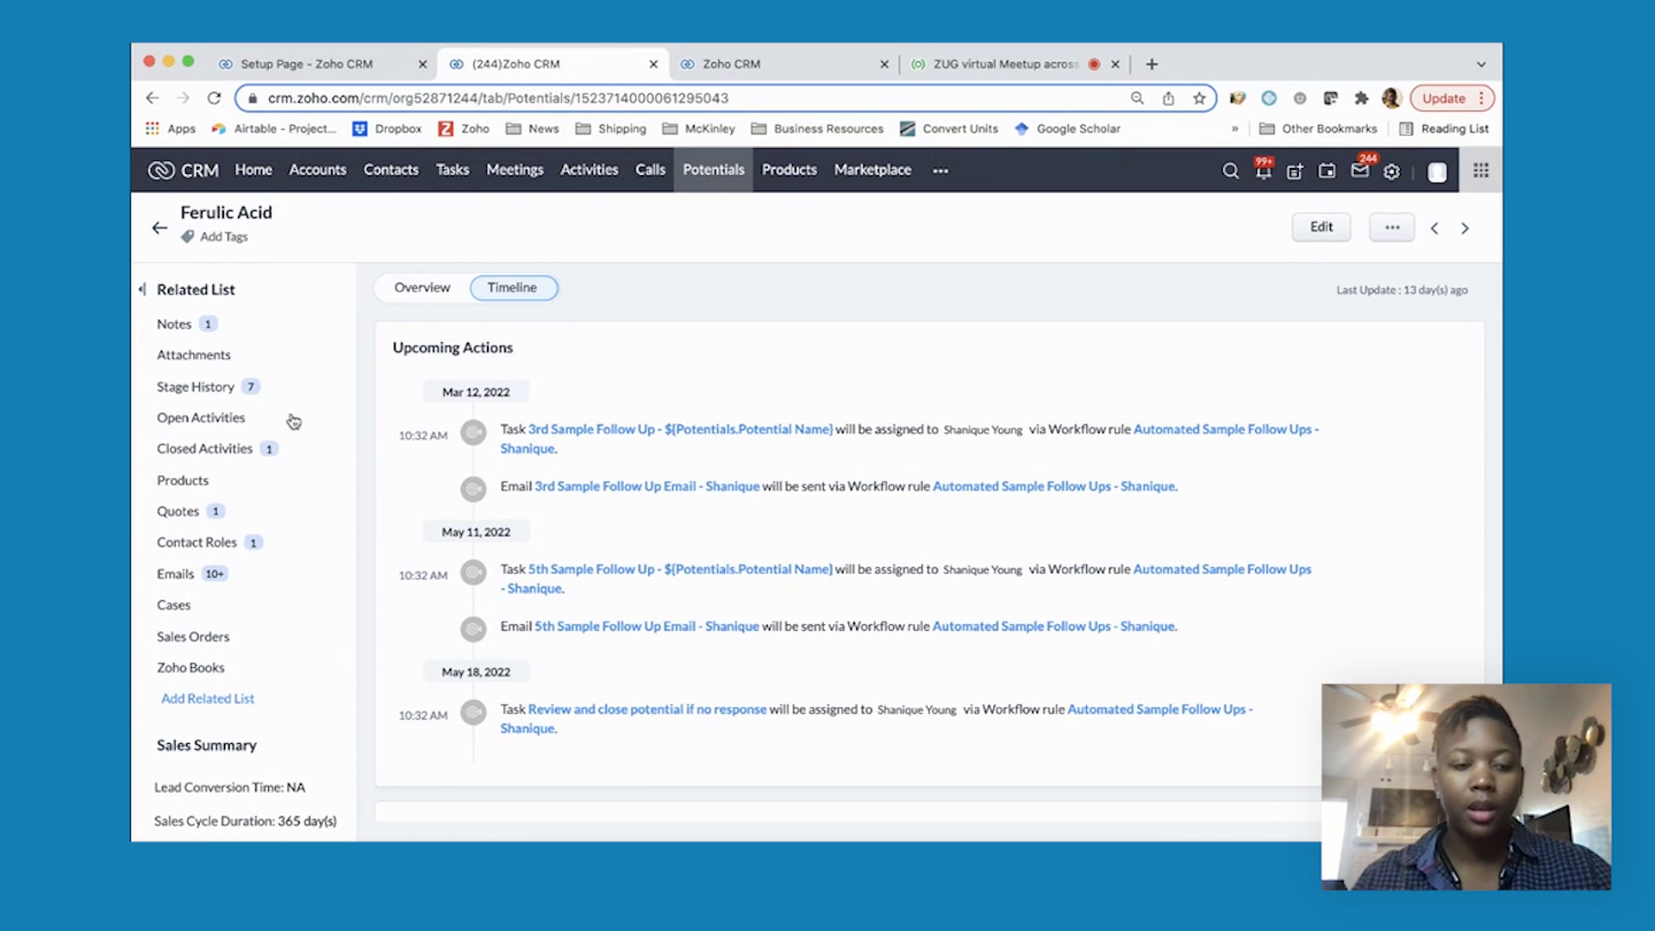
{"action": "left_click", "coordinate": [250, 448]}
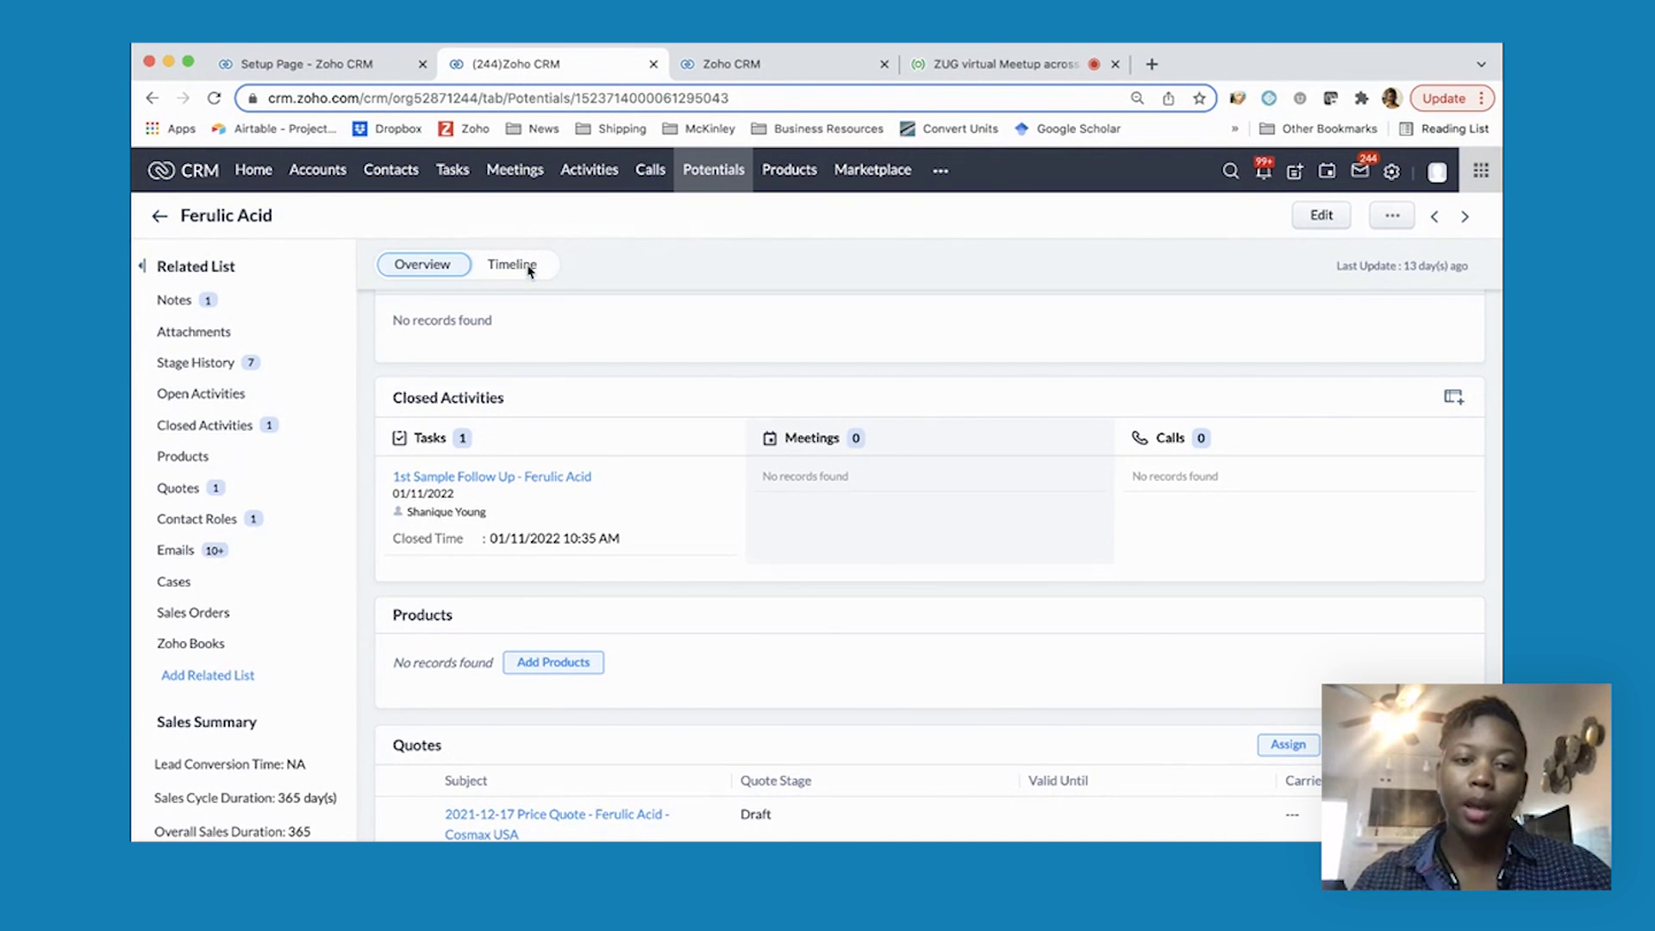
{"action": "left_click", "coordinate": [517, 268]}
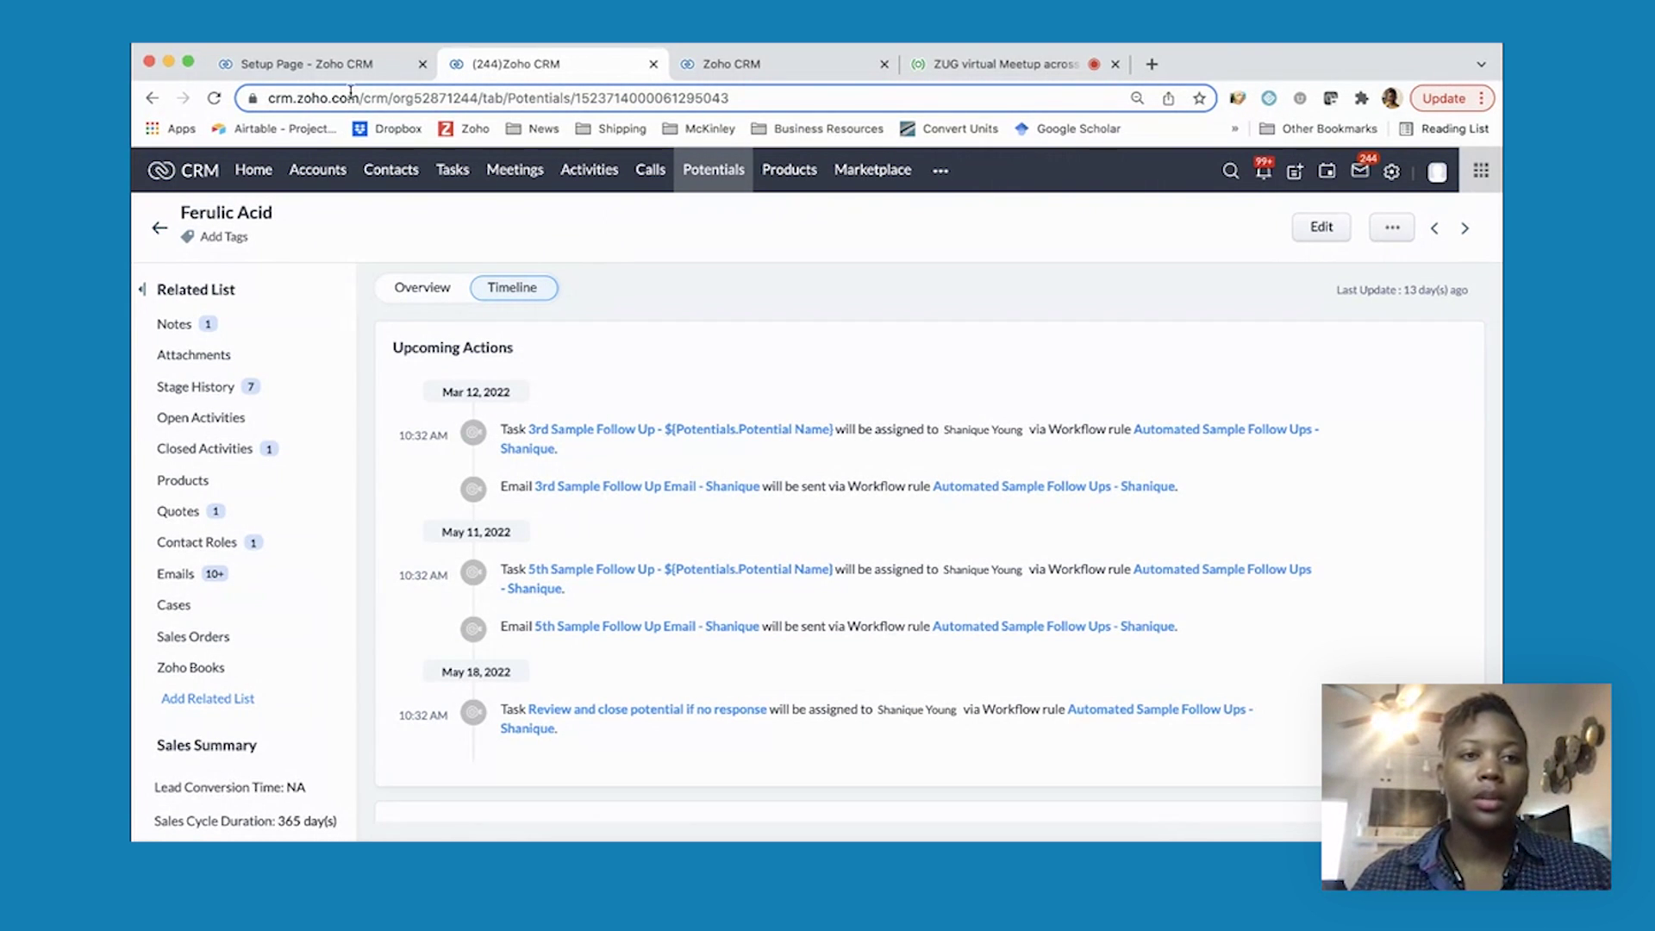
From the Workflow Rules list, create a Potentials rule named 'Test Follow Up' and continue
{"action": "left_click", "coordinate": [343, 64]}
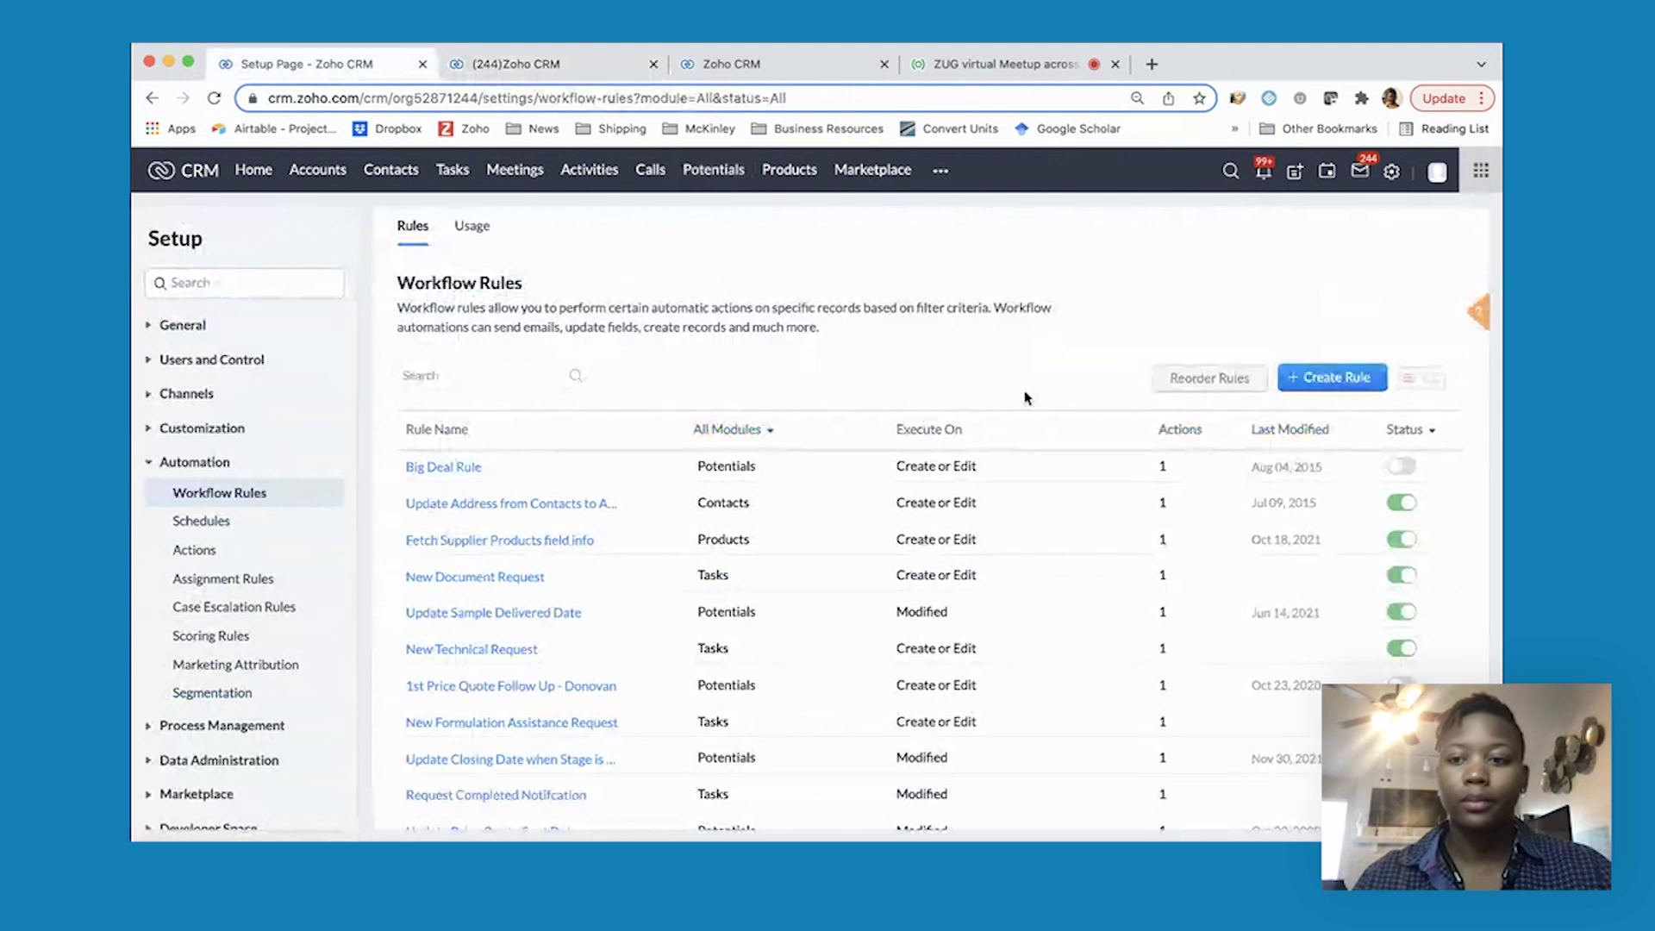
{"action": "left_click", "coordinate": [1318, 384]}
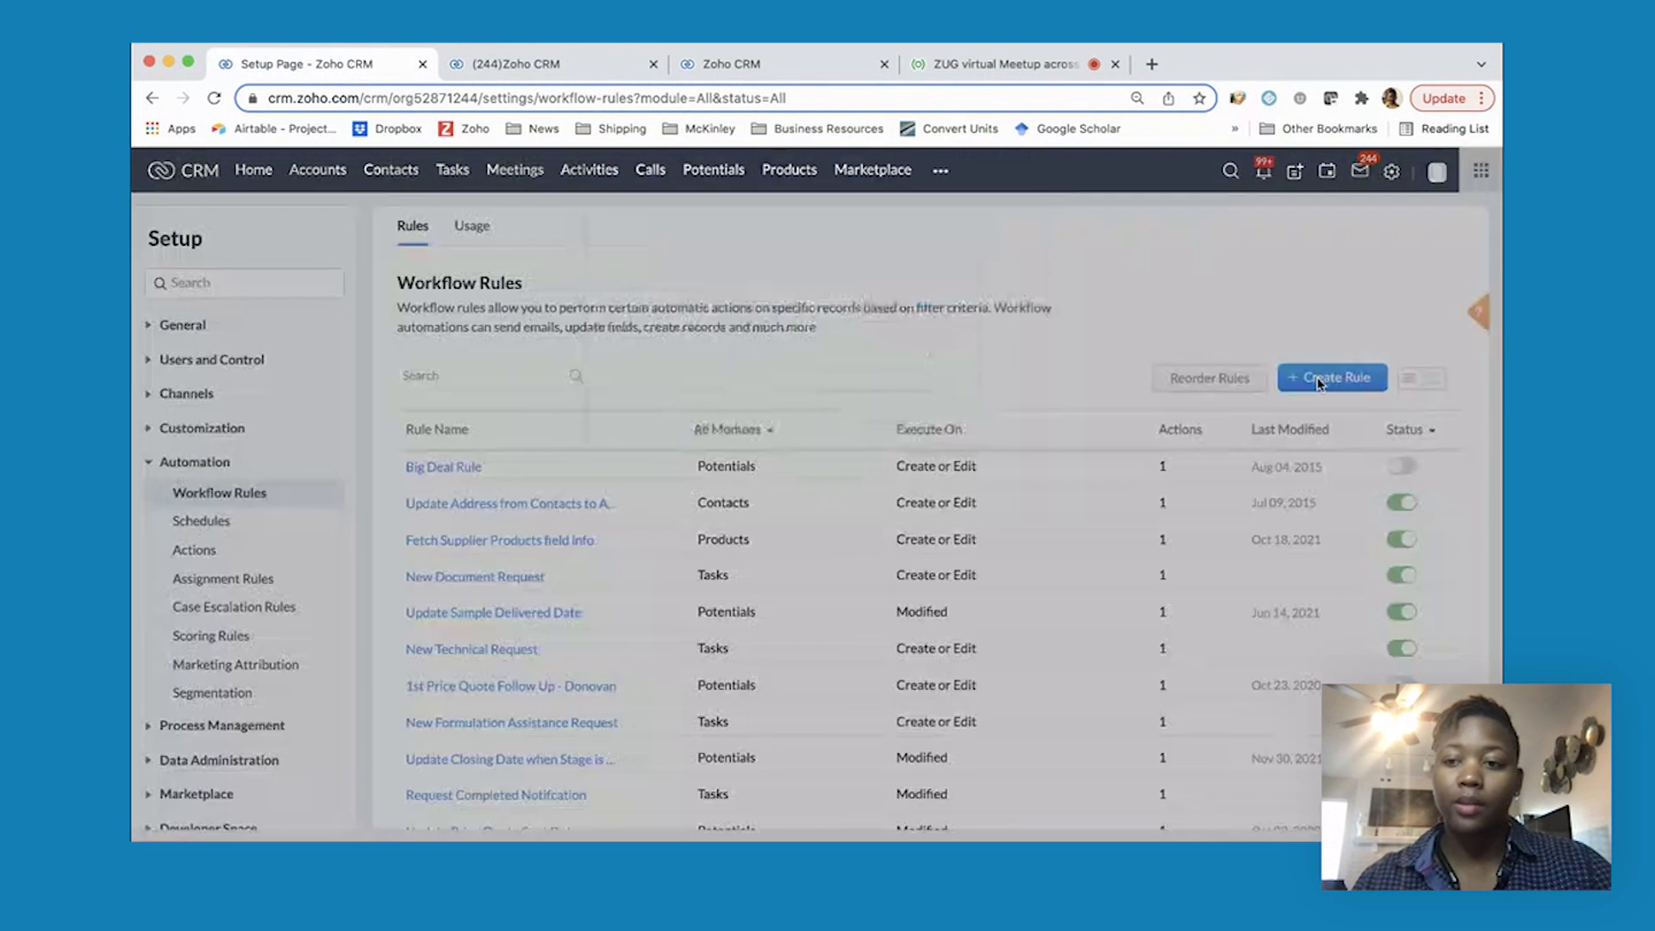
{"action": "left_click", "coordinate": [901, 241]}
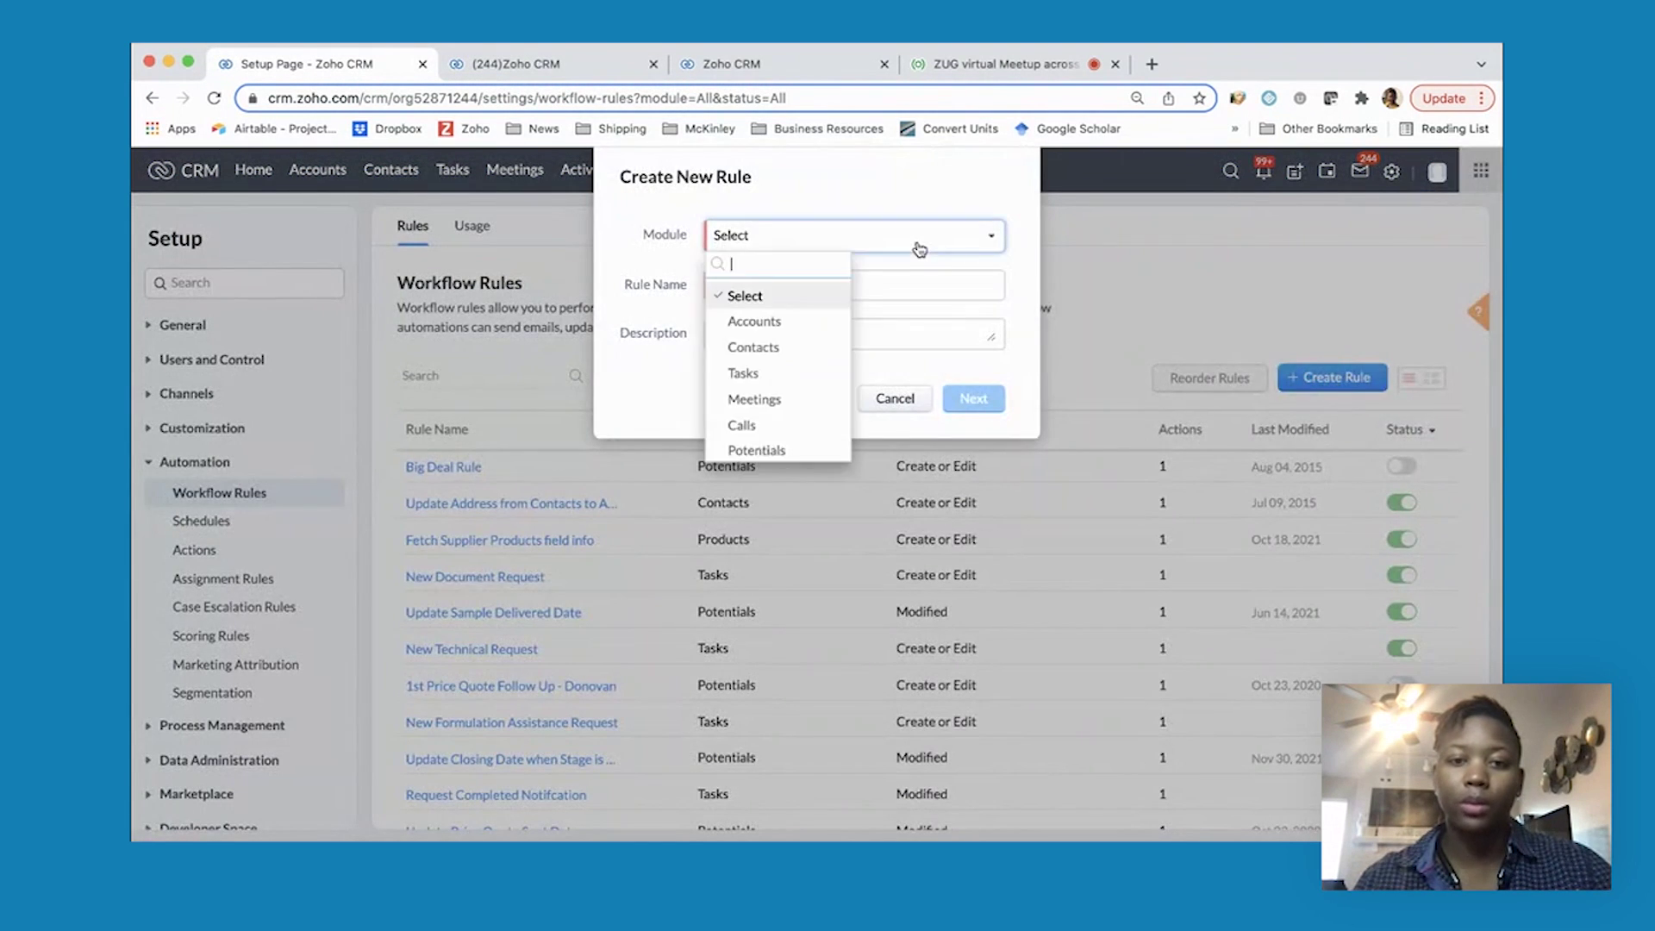
{"action": "left_click", "coordinate": [767, 451]}
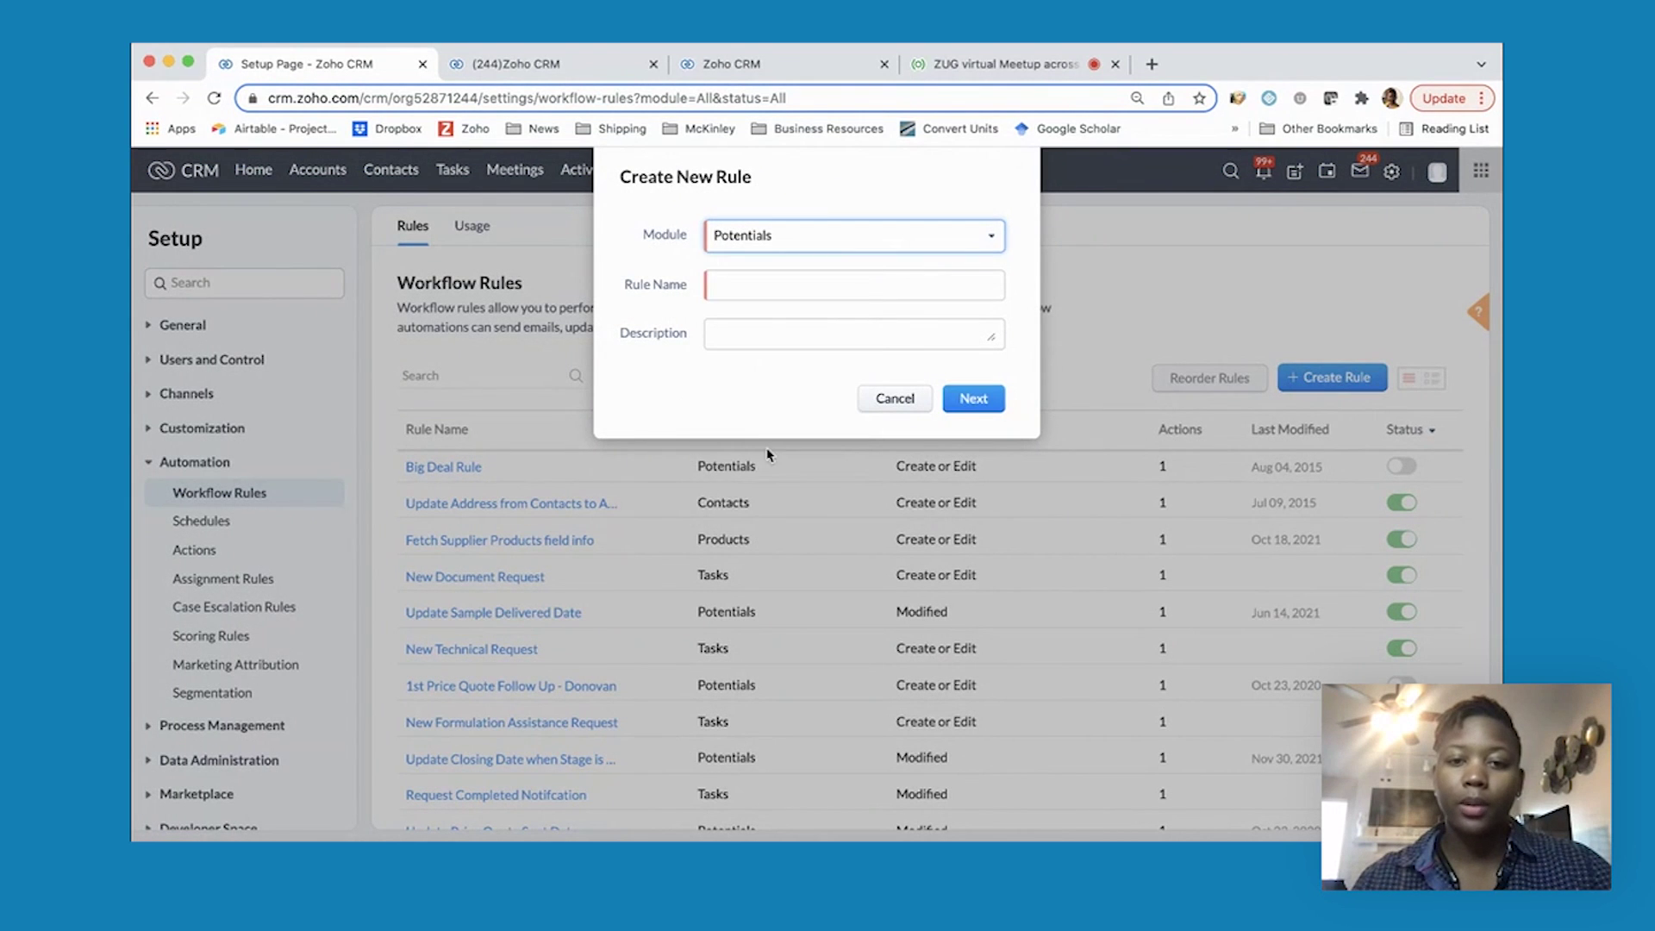
{"action": "left_click", "coordinate": [751, 289]}
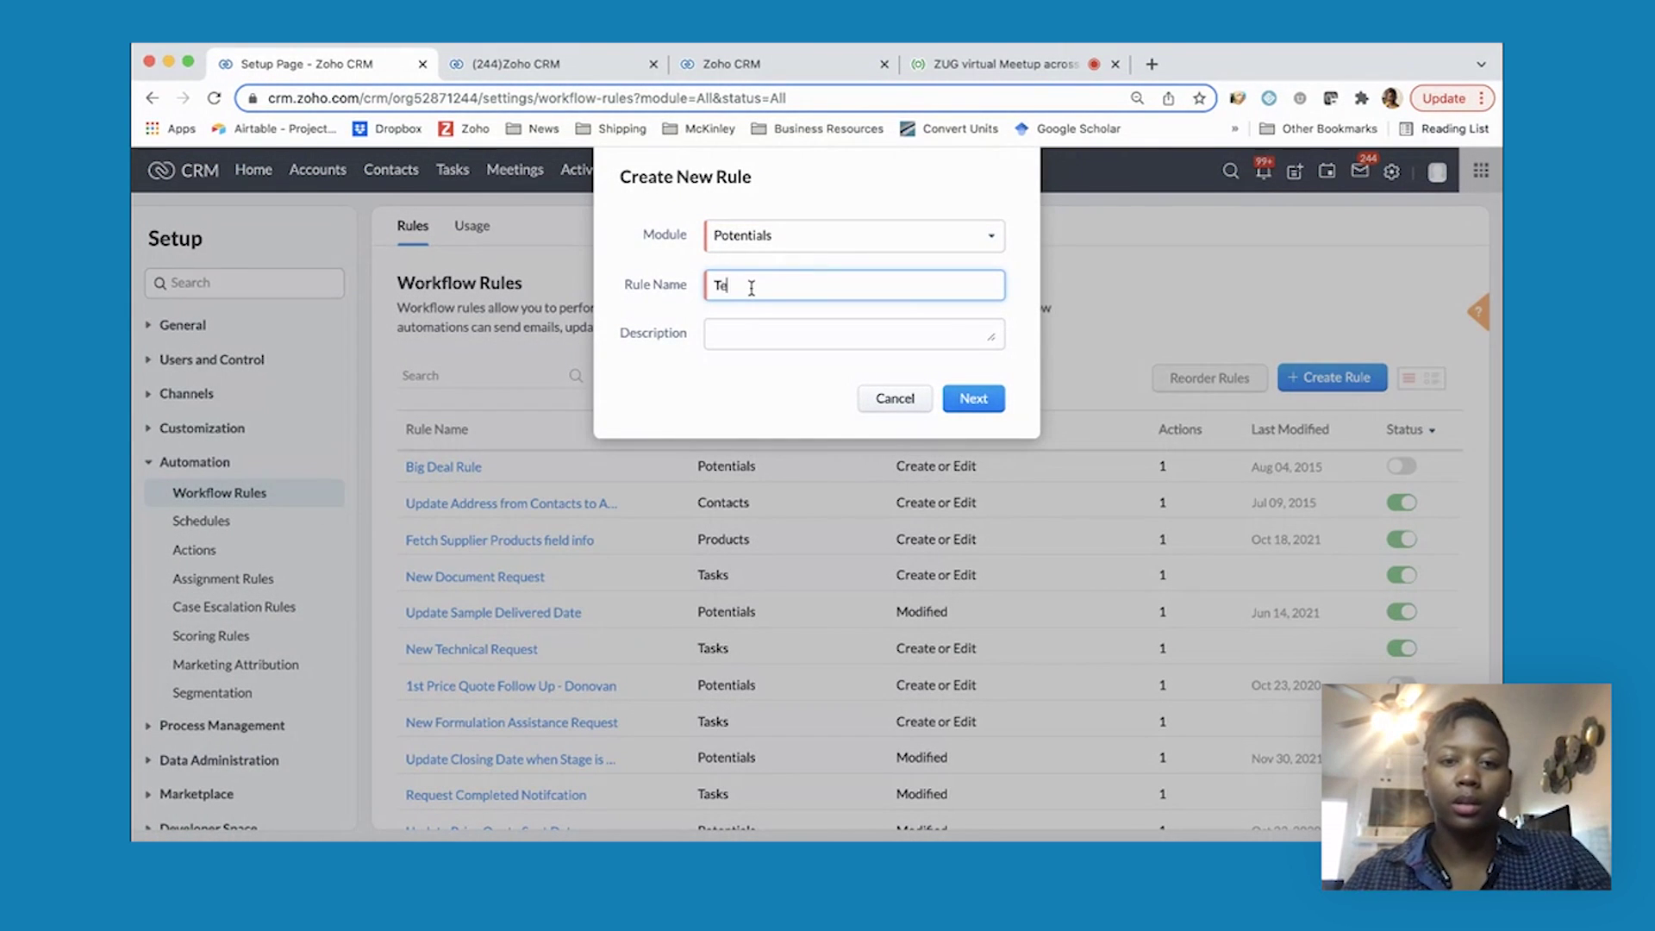
{"action": "type", "text": "Test Follow Up"}
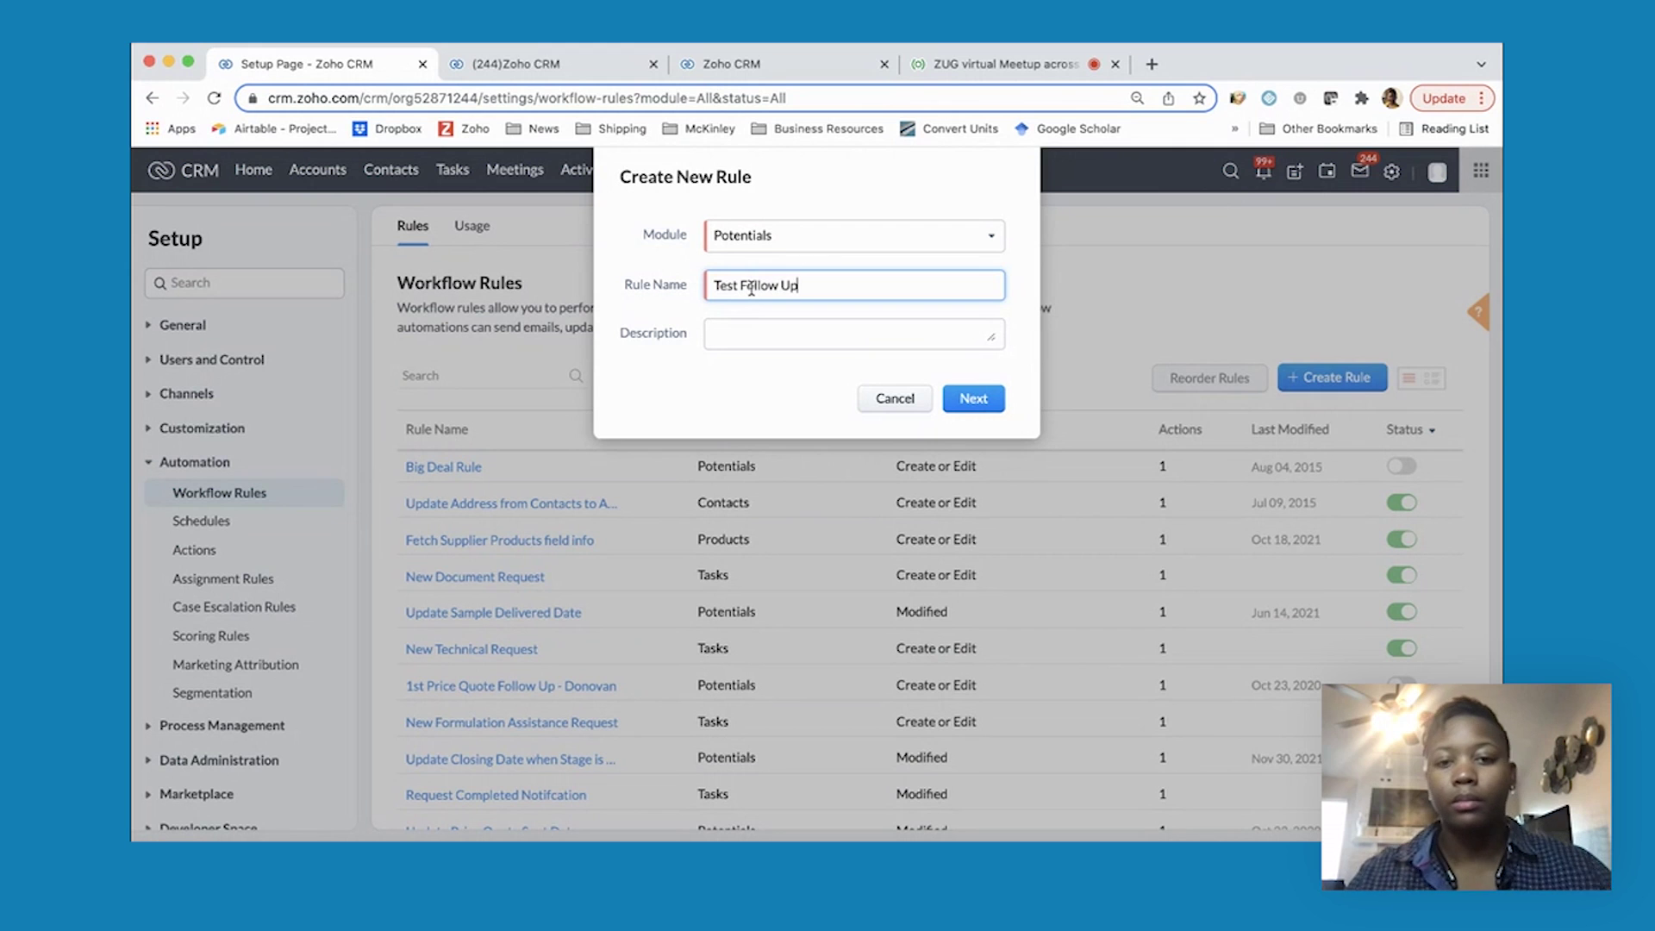
{"action": "left_click", "coordinate": [972, 399]}
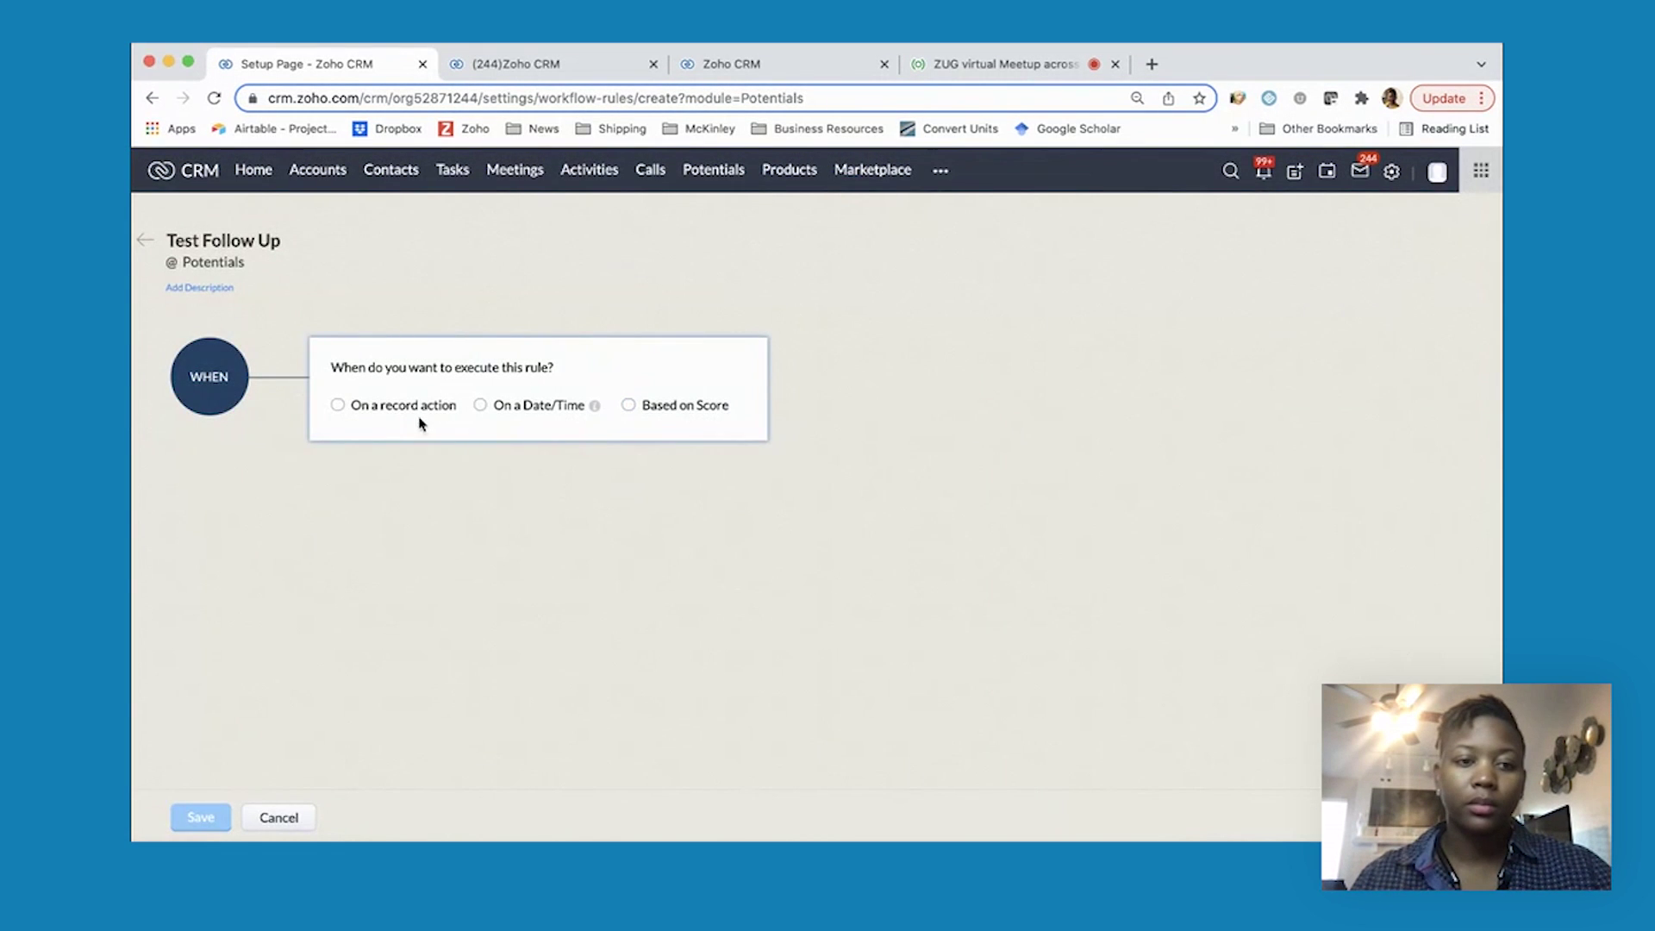
Trigger the rule on record edit when the Stage field is modified
{"action": "left_click", "coordinate": [354, 411]}
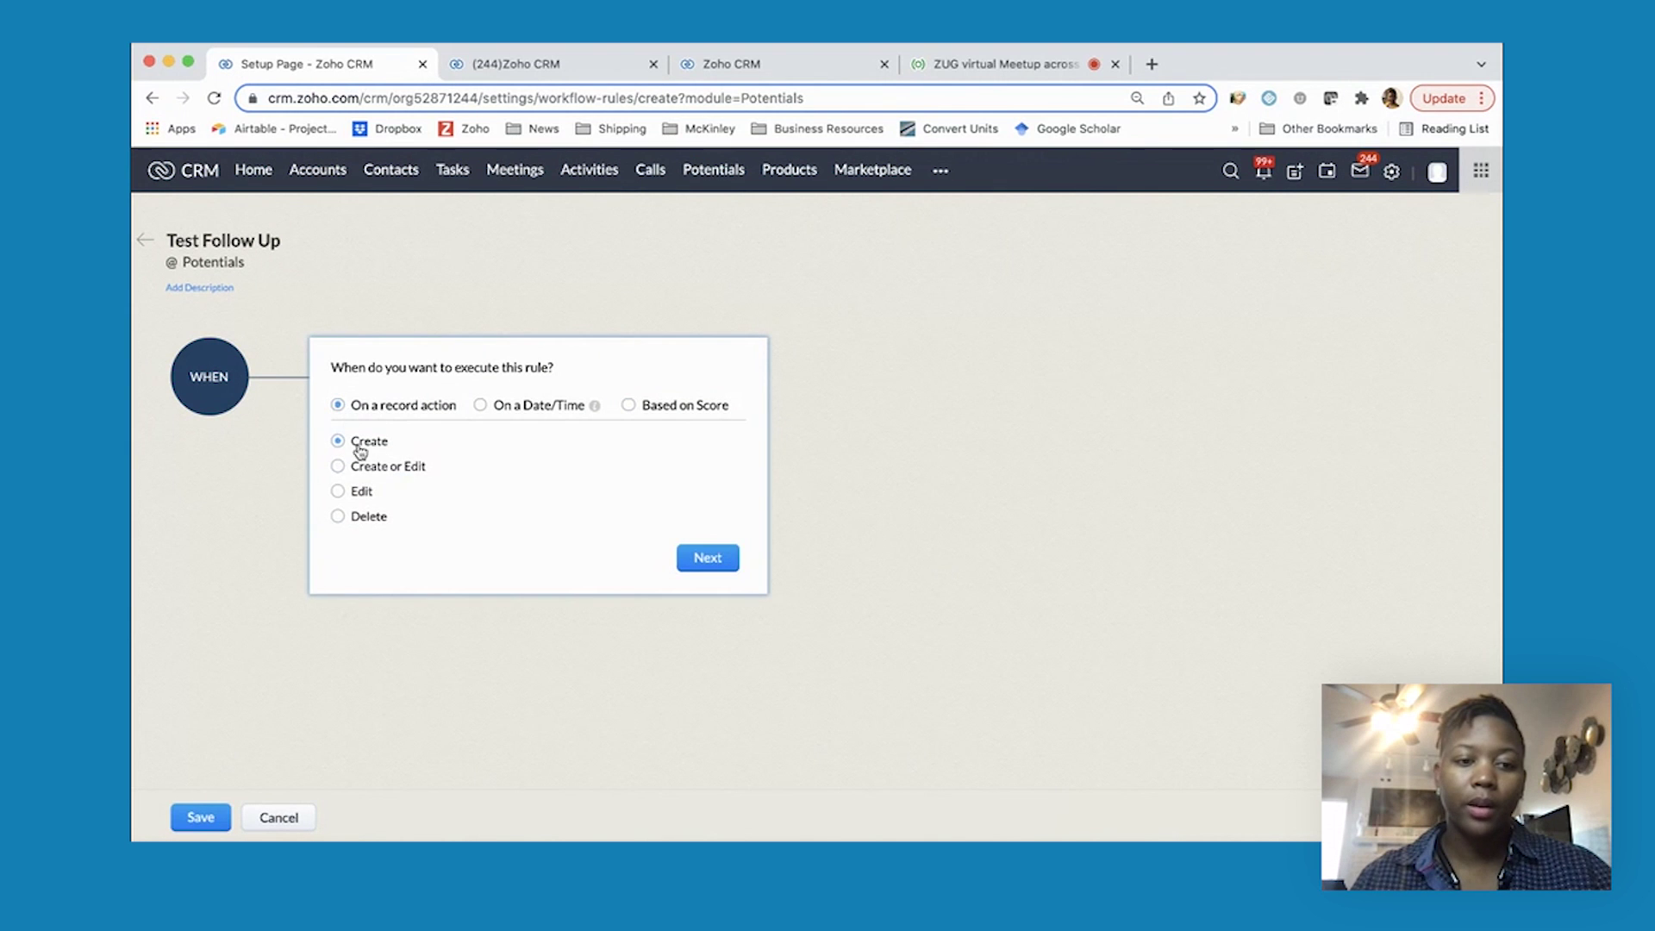
{"action": "left_click", "coordinate": [339, 493]}
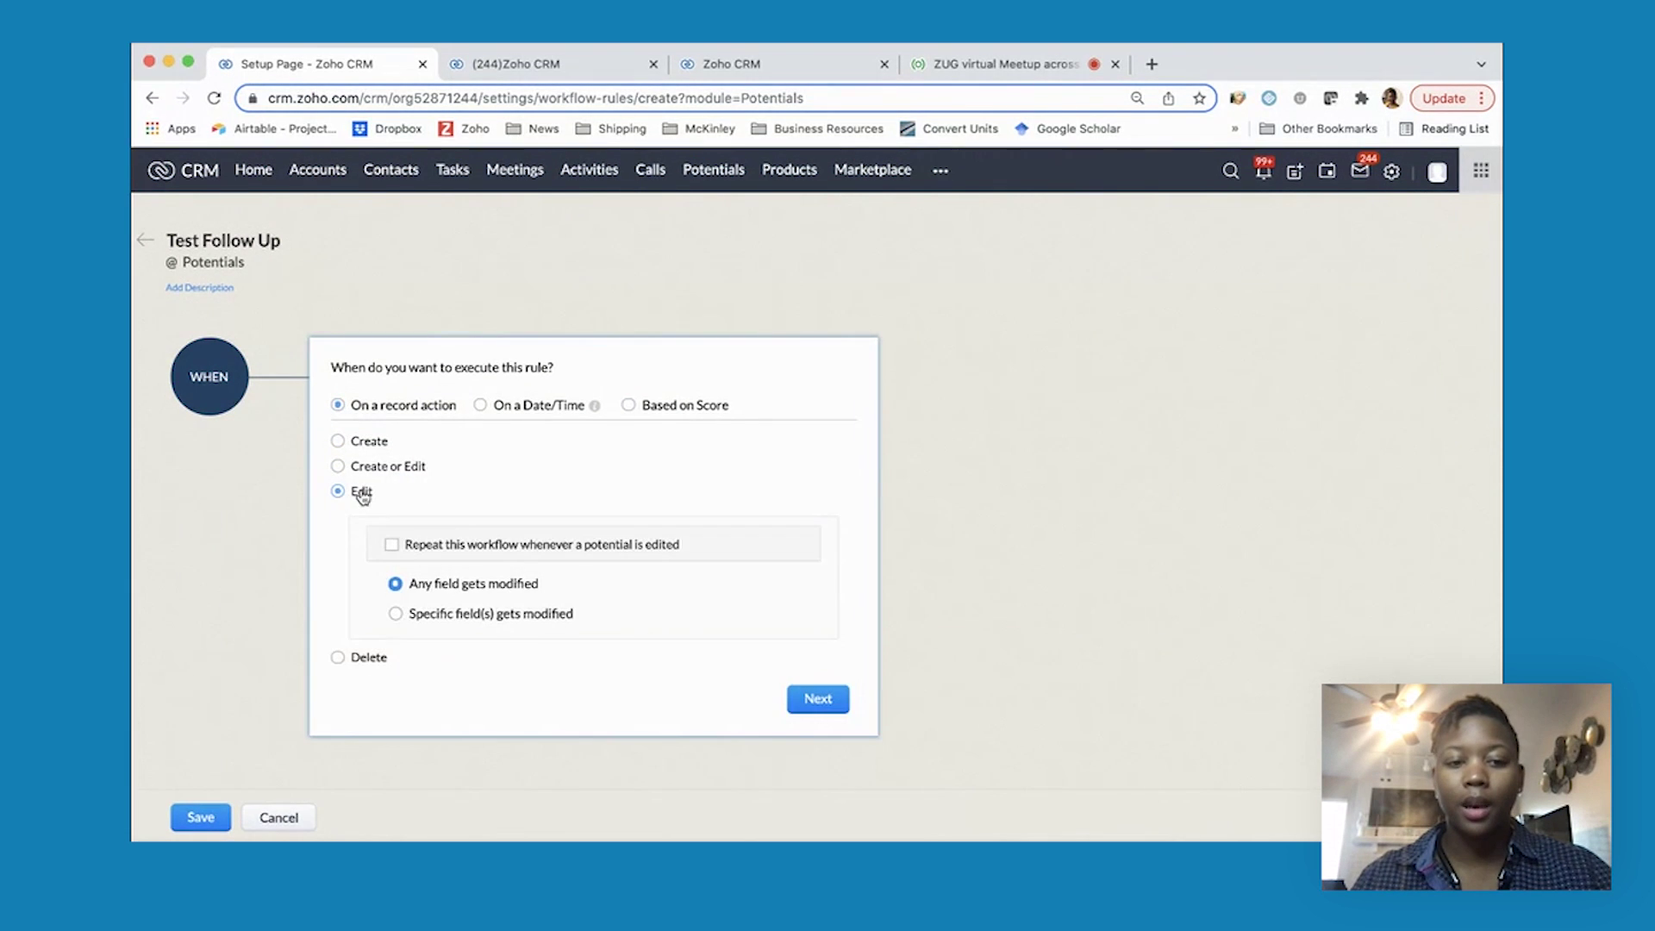
{"action": "left_click", "coordinate": [395, 614]}
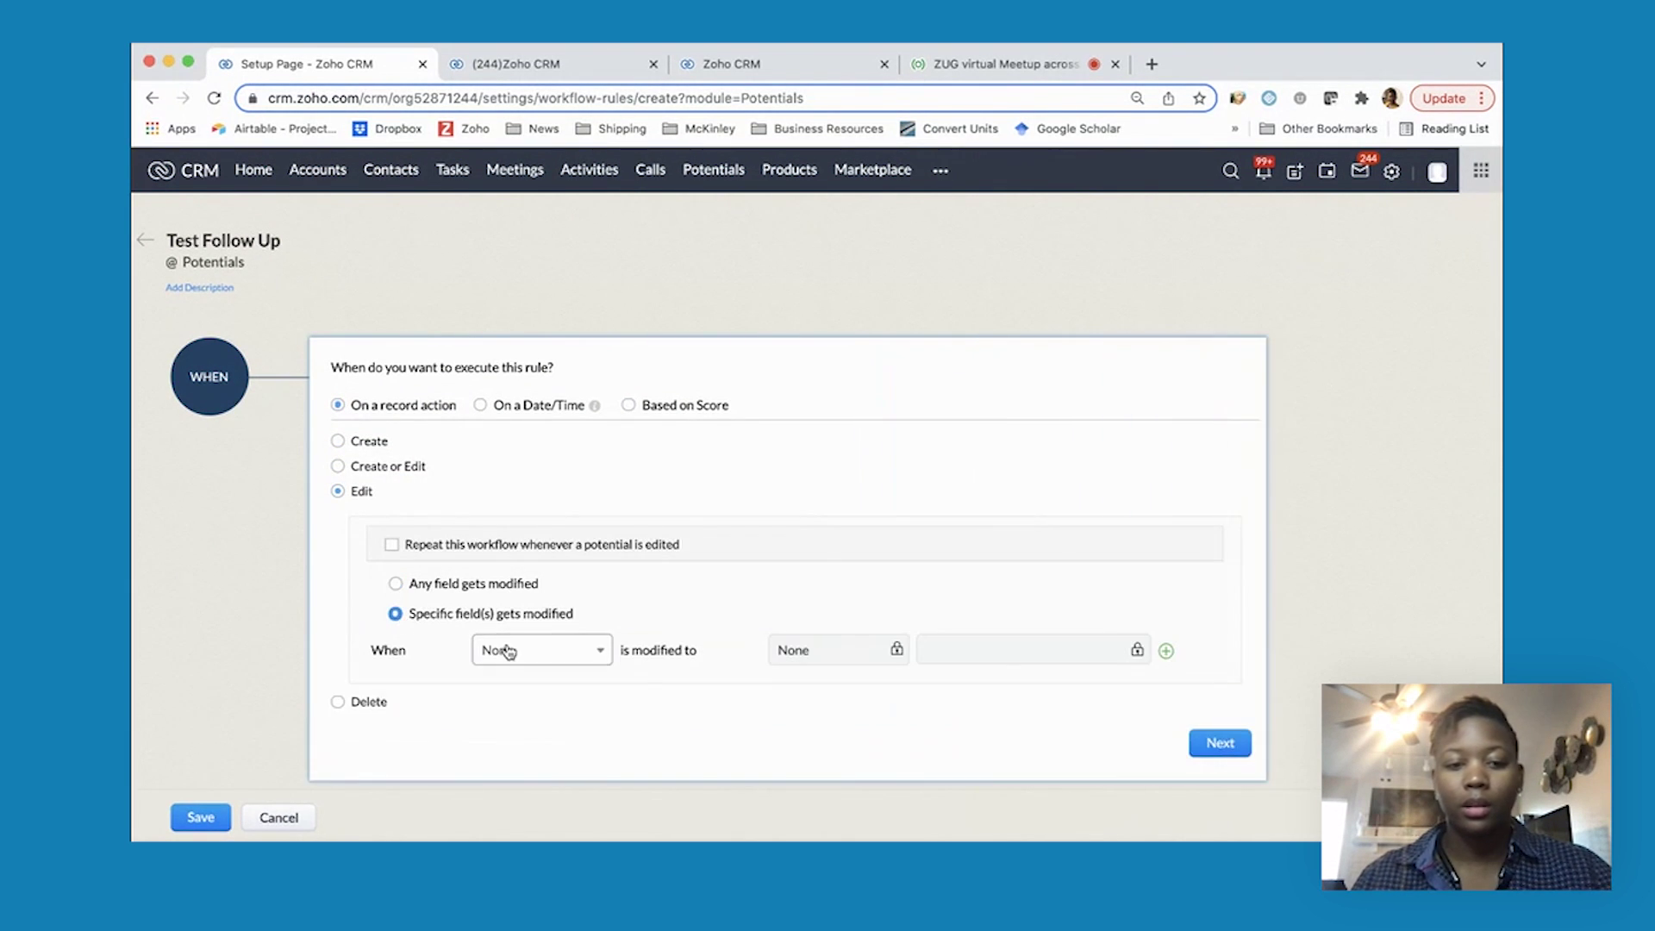
{"action": "left_click", "coordinate": [526, 657]}
{"action": "type", "text": "stage"}
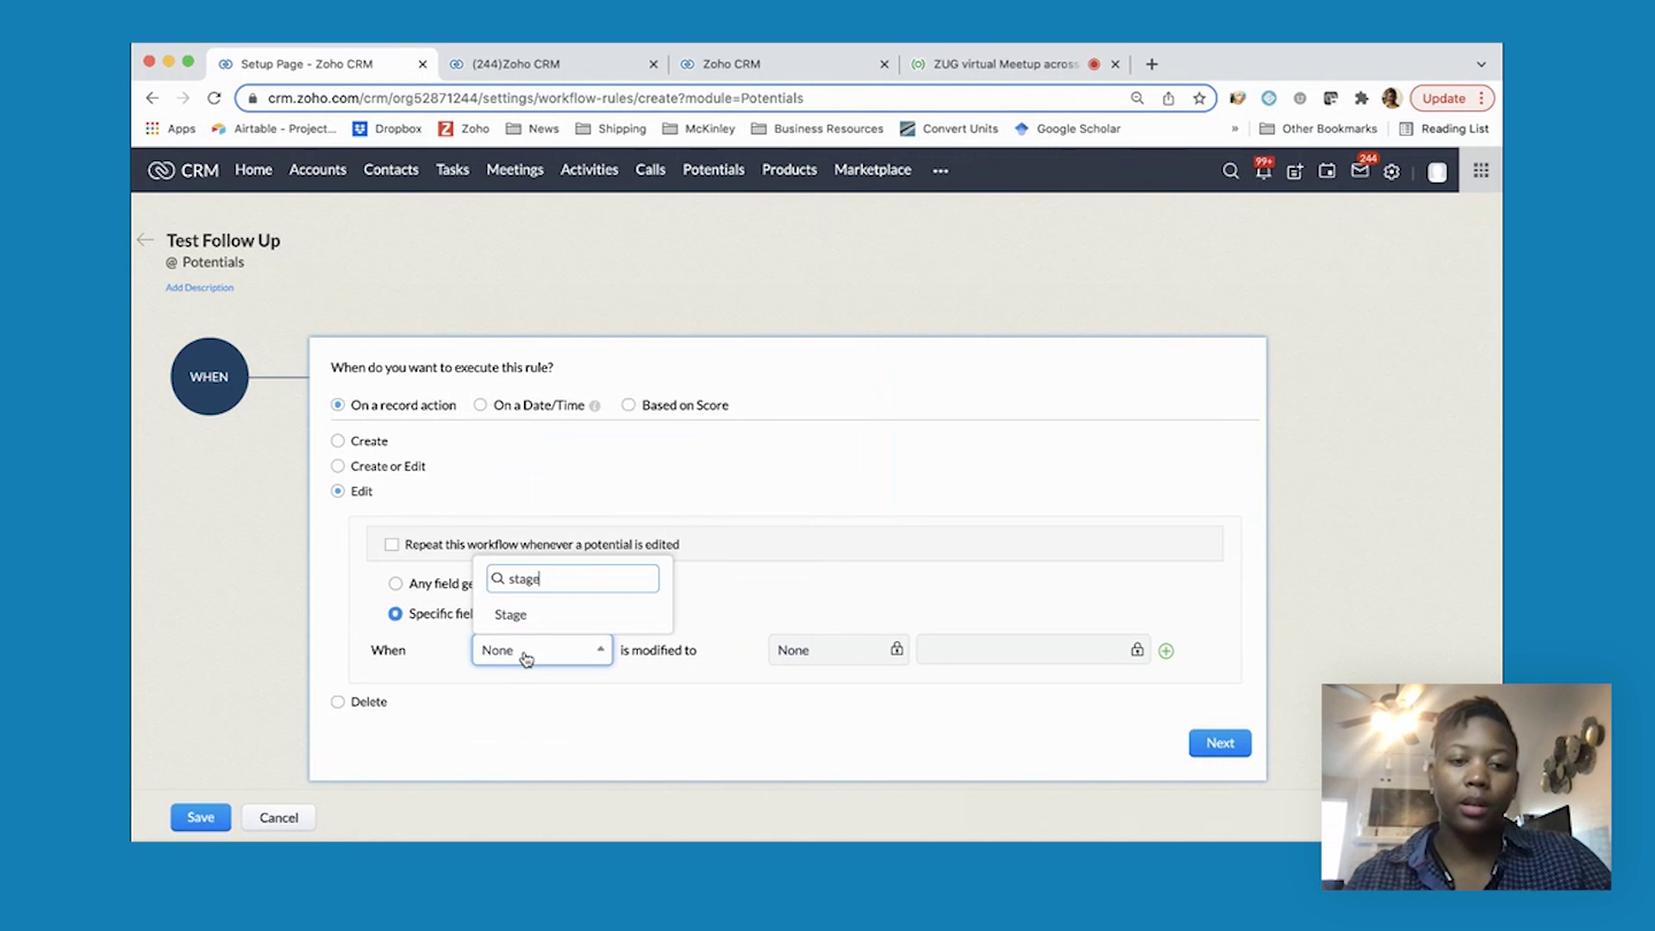
{"action": "left_click", "coordinate": [529, 616]}
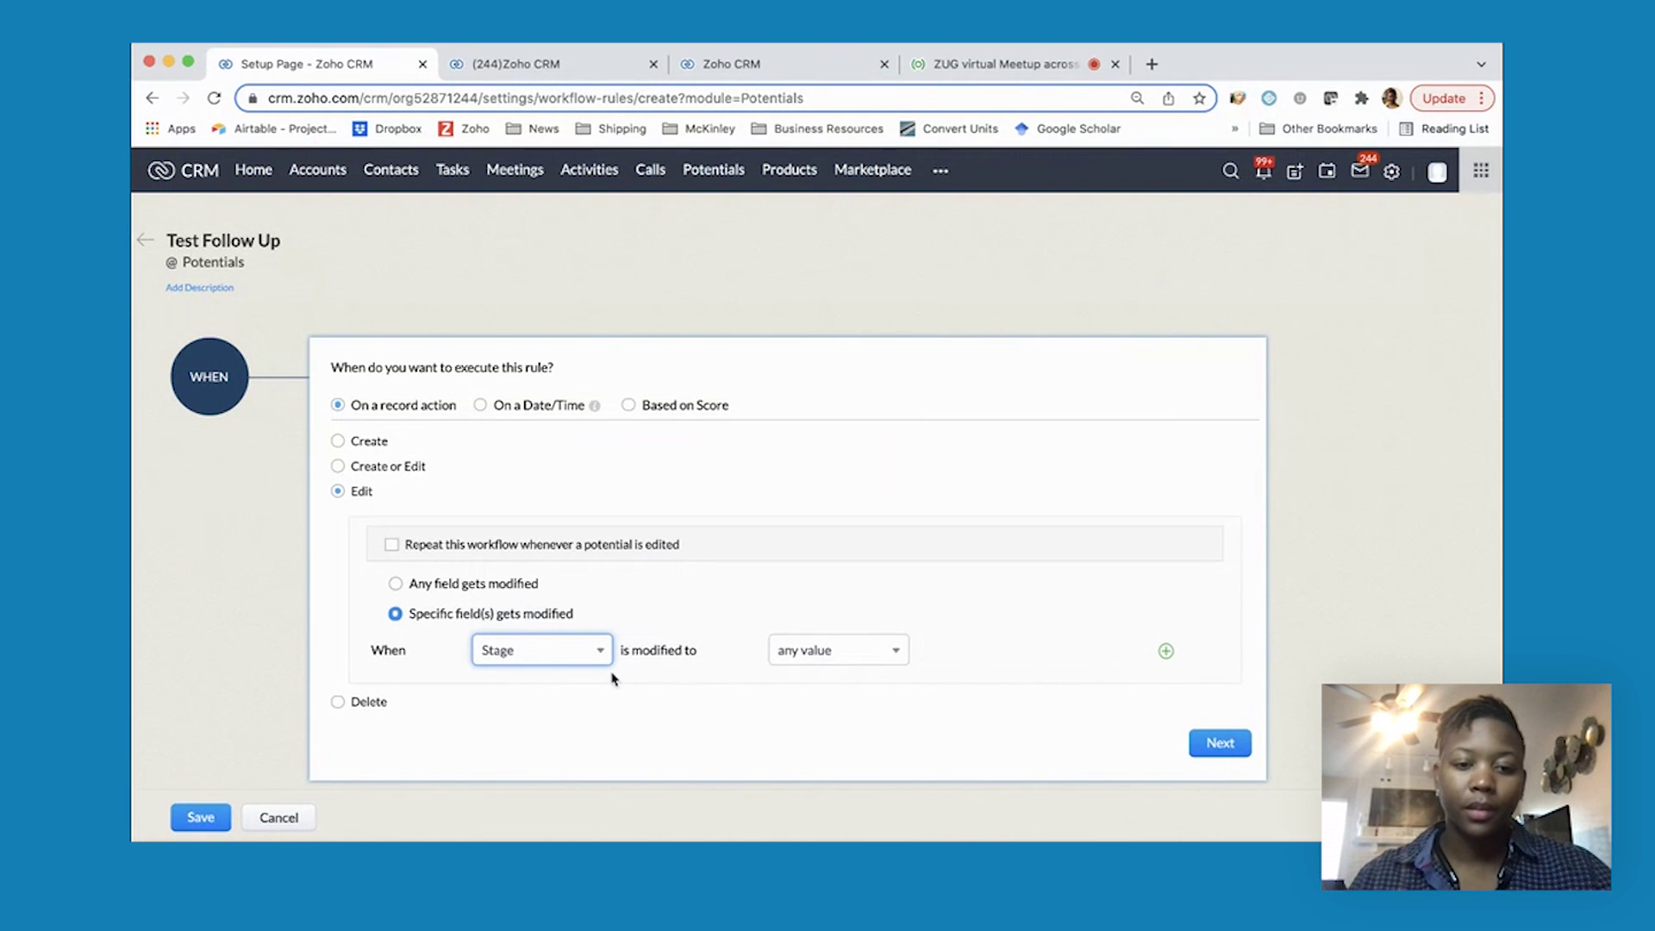
{"action": "left_click", "coordinate": [1200, 743]}
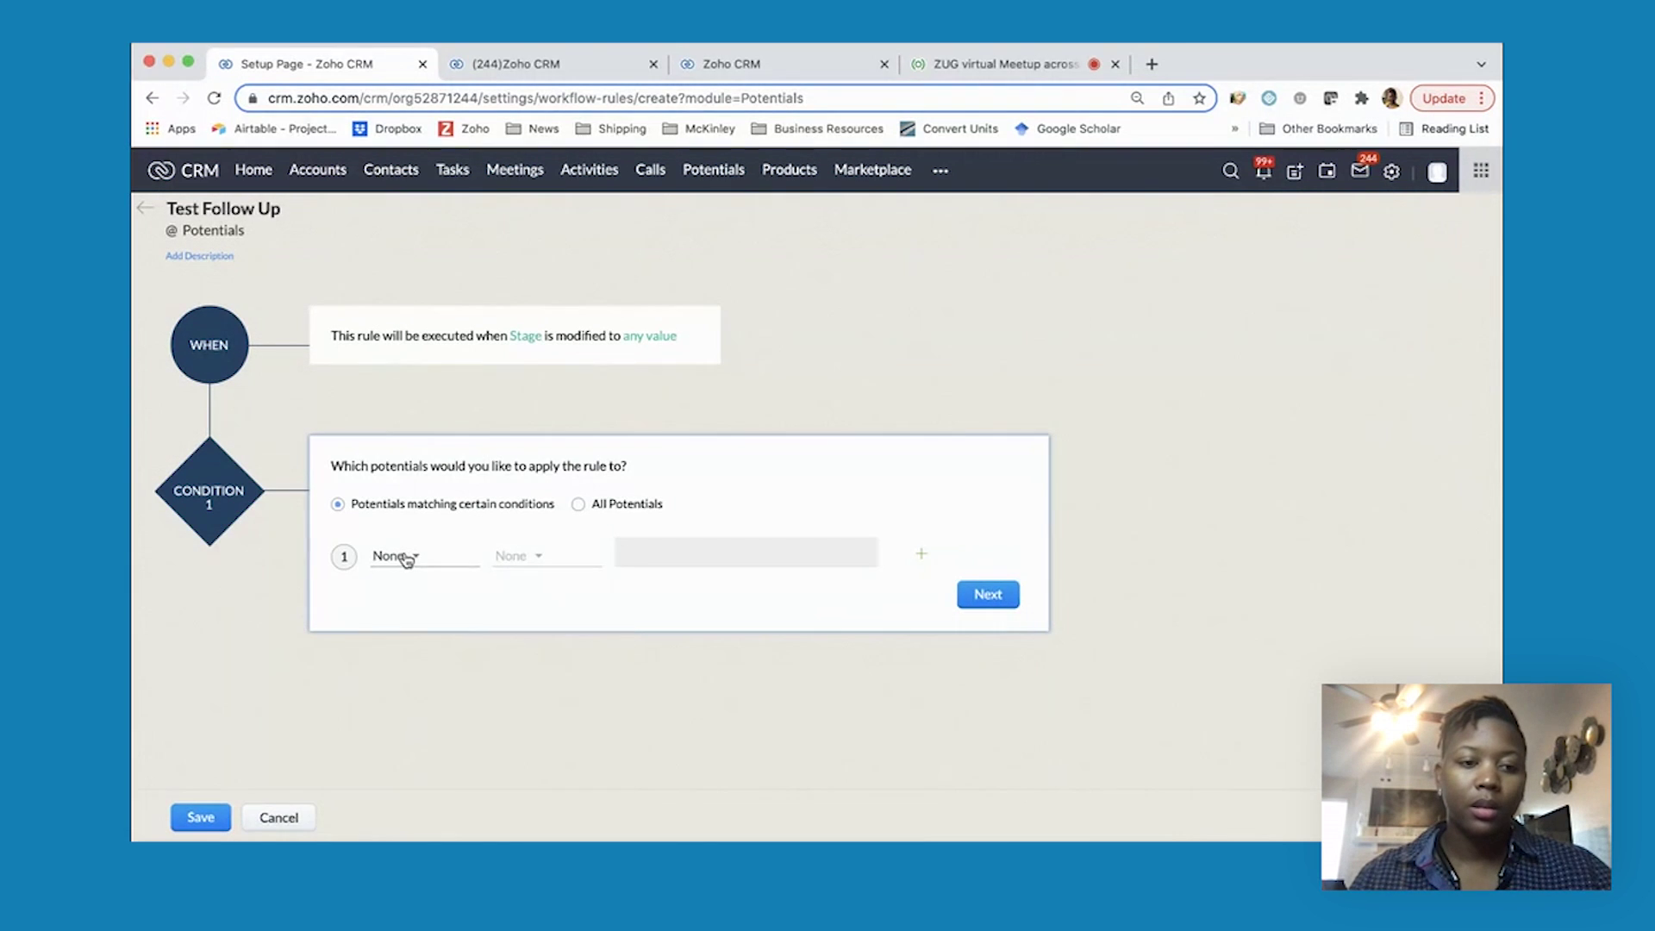
Add a condition that Potential Owner is the selected user
{"action": "left_click", "coordinate": [405, 557]}
{"action": "type", "text": "owner"}
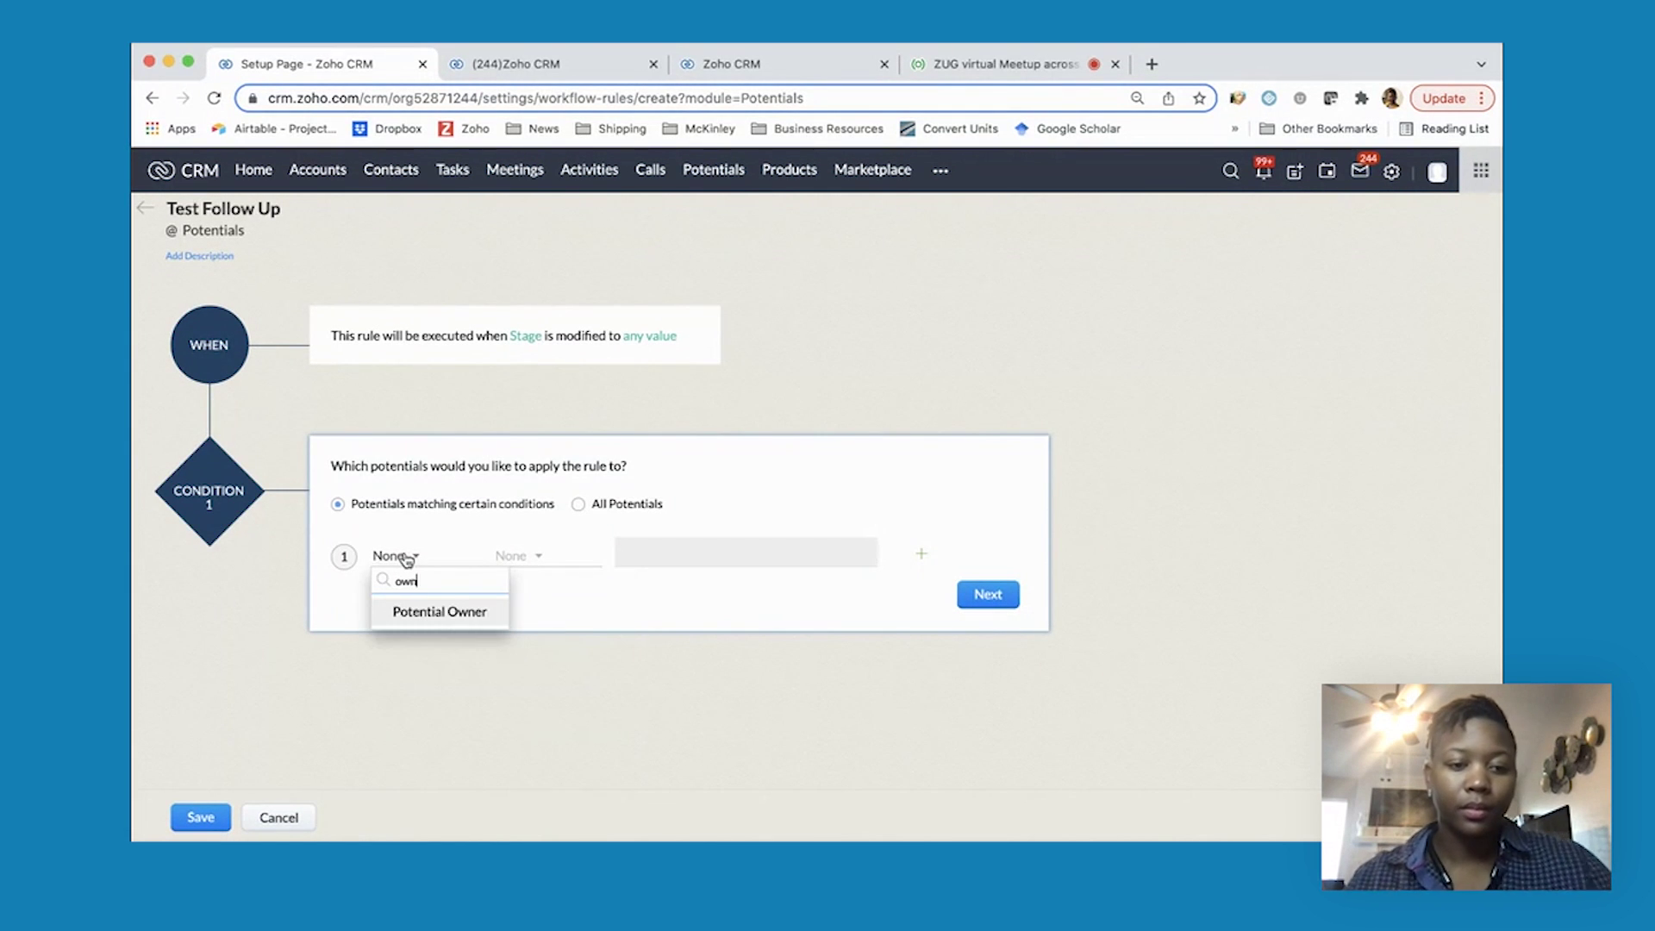
{"action": "left_click", "coordinate": [436, 611]}
{"action": "left_click", "coordinate": [648, 558]}
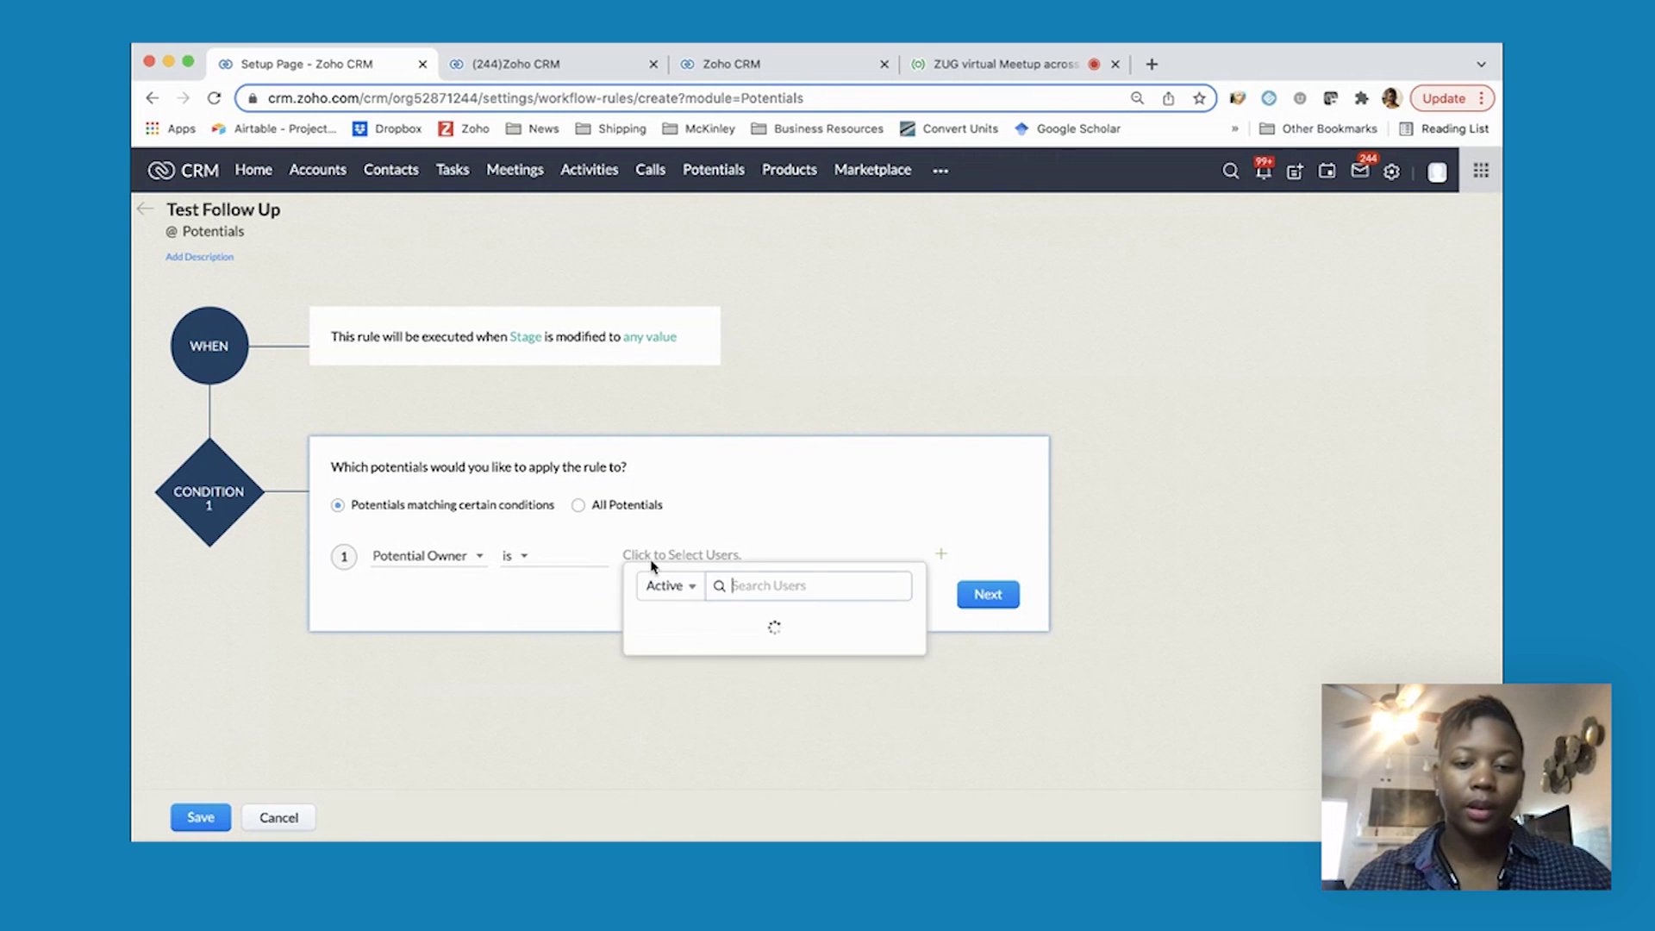
{"action": "left_click", "coordinate": [696, 672]}
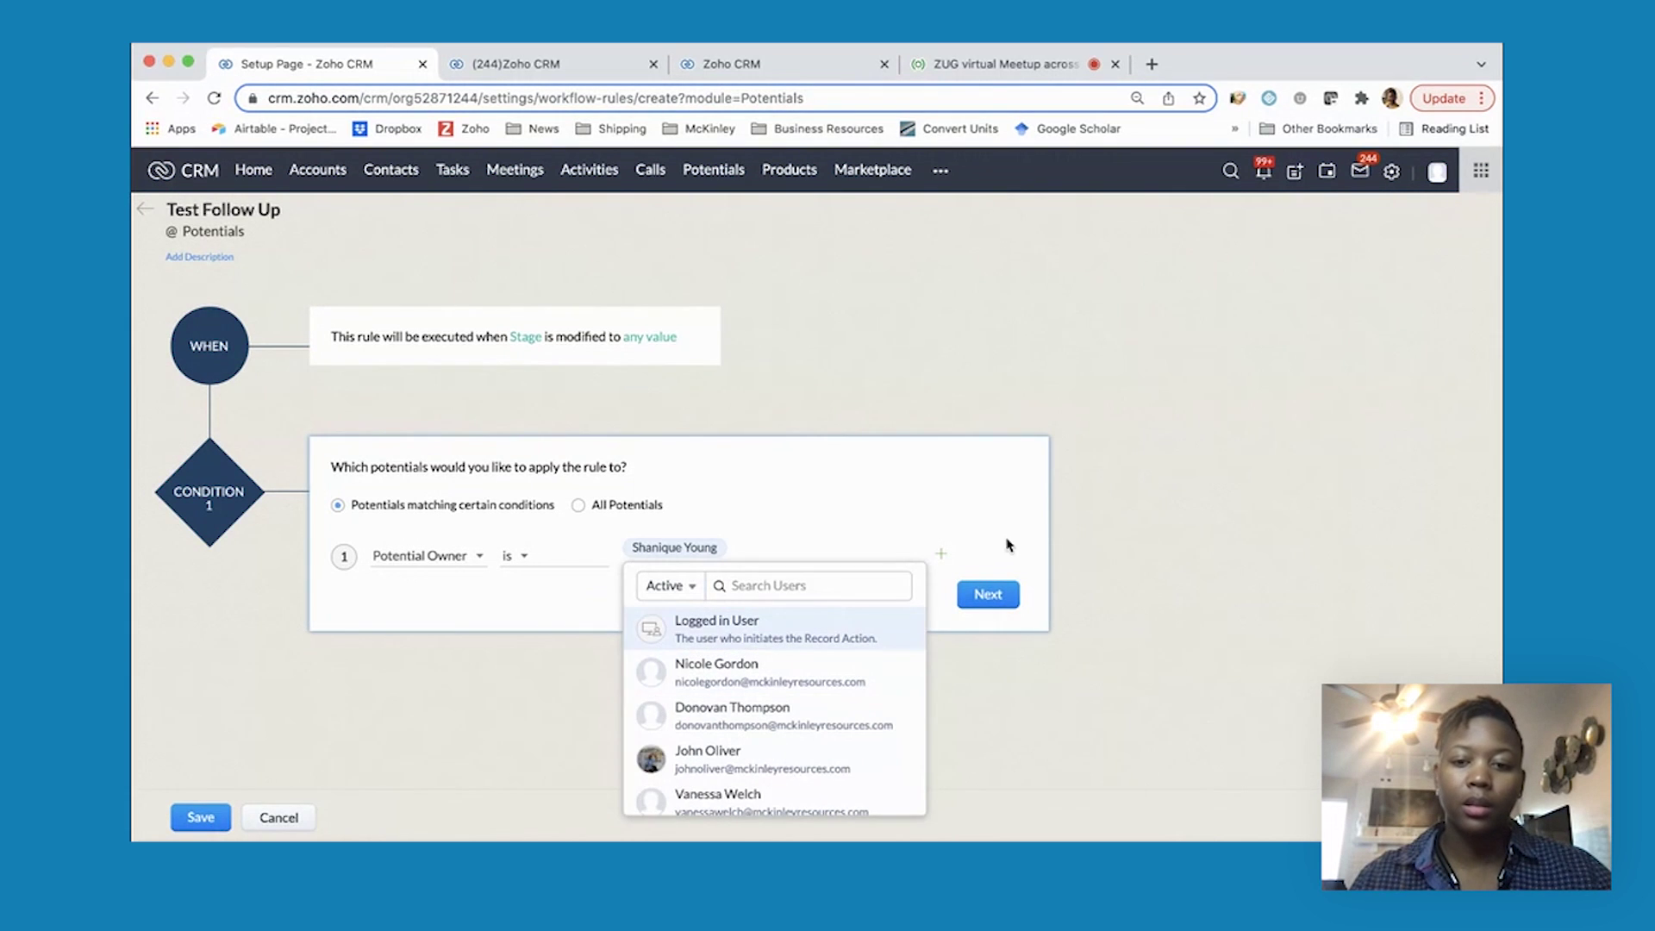
{"action": "left_click", "coordinate": [966, 556]}
{"action": "left_click", "coordinate": [984, 594]}
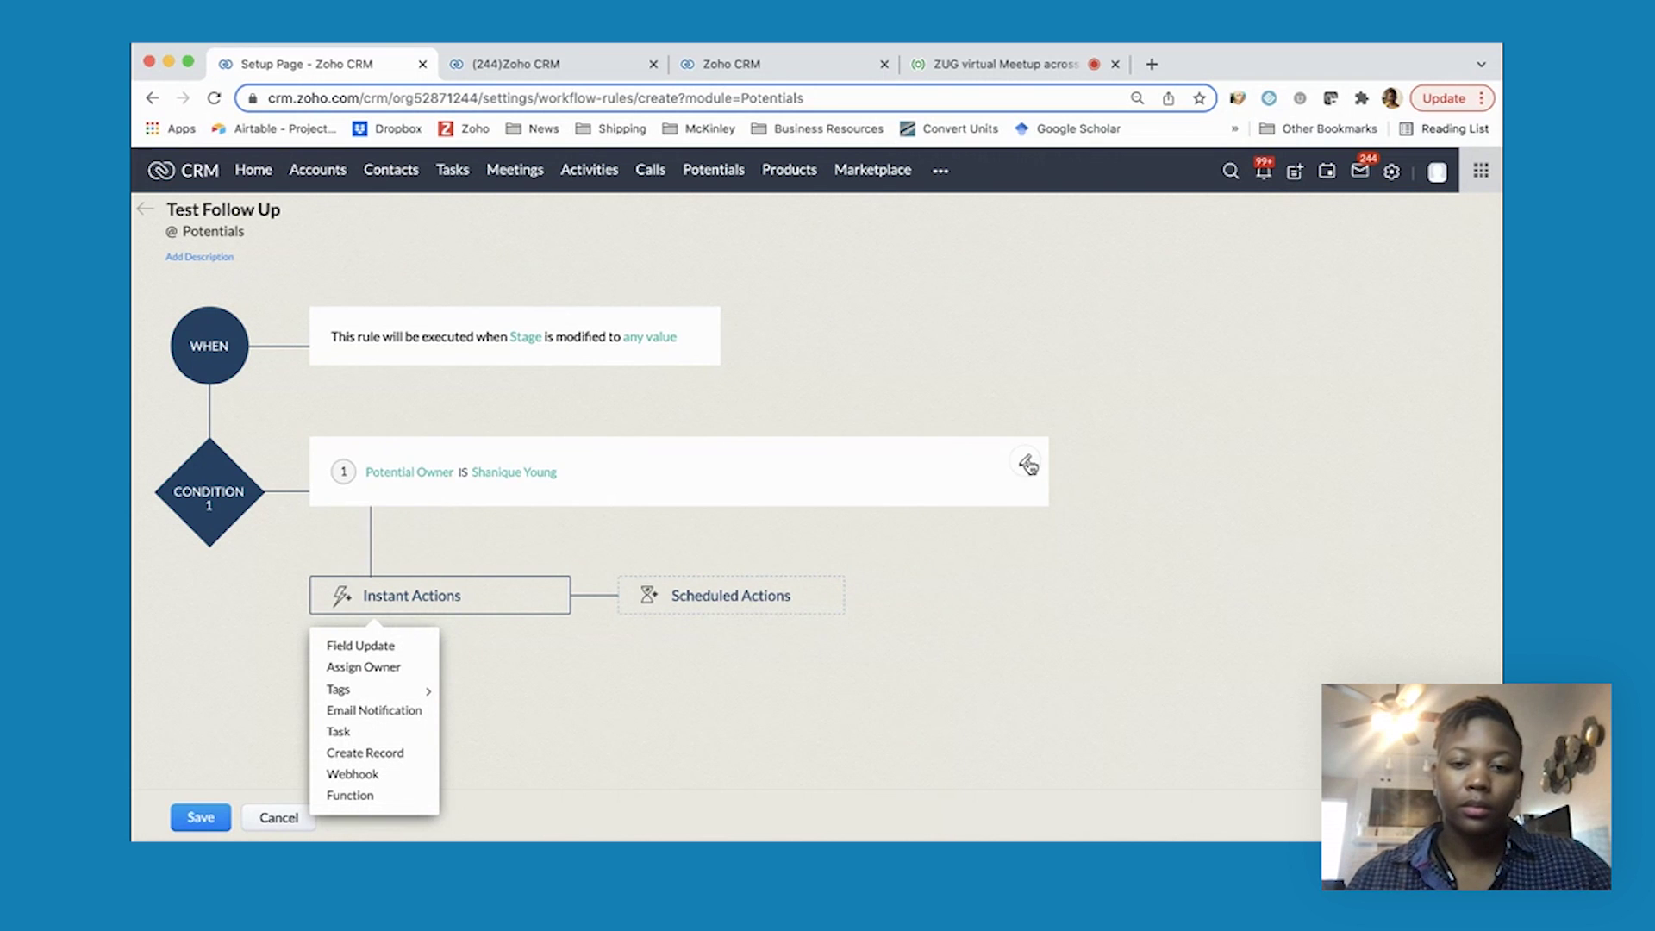
Add a second condition: Stage is Sample Delivered
{"action": "left_click", "coordinate": [1027, 465]}
{"action": "left_click", "coordinate": [940, 557]}
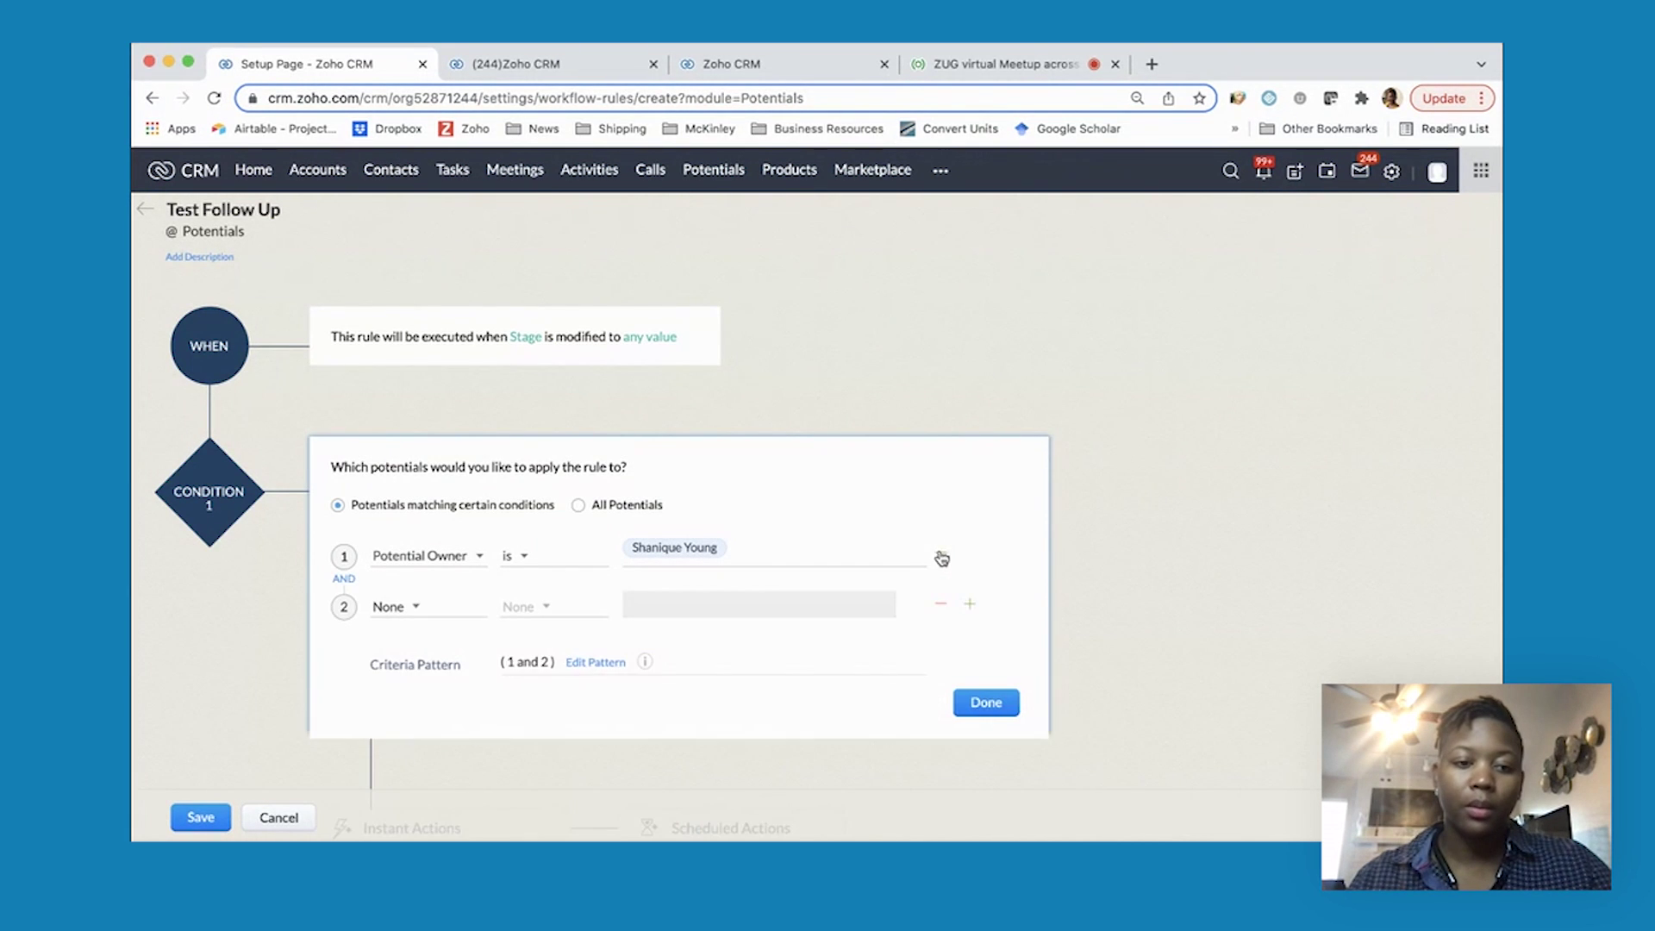
{"action": "left_click", "coordinate": [394, 608]}
{"action": "type", "text": "Stag"}
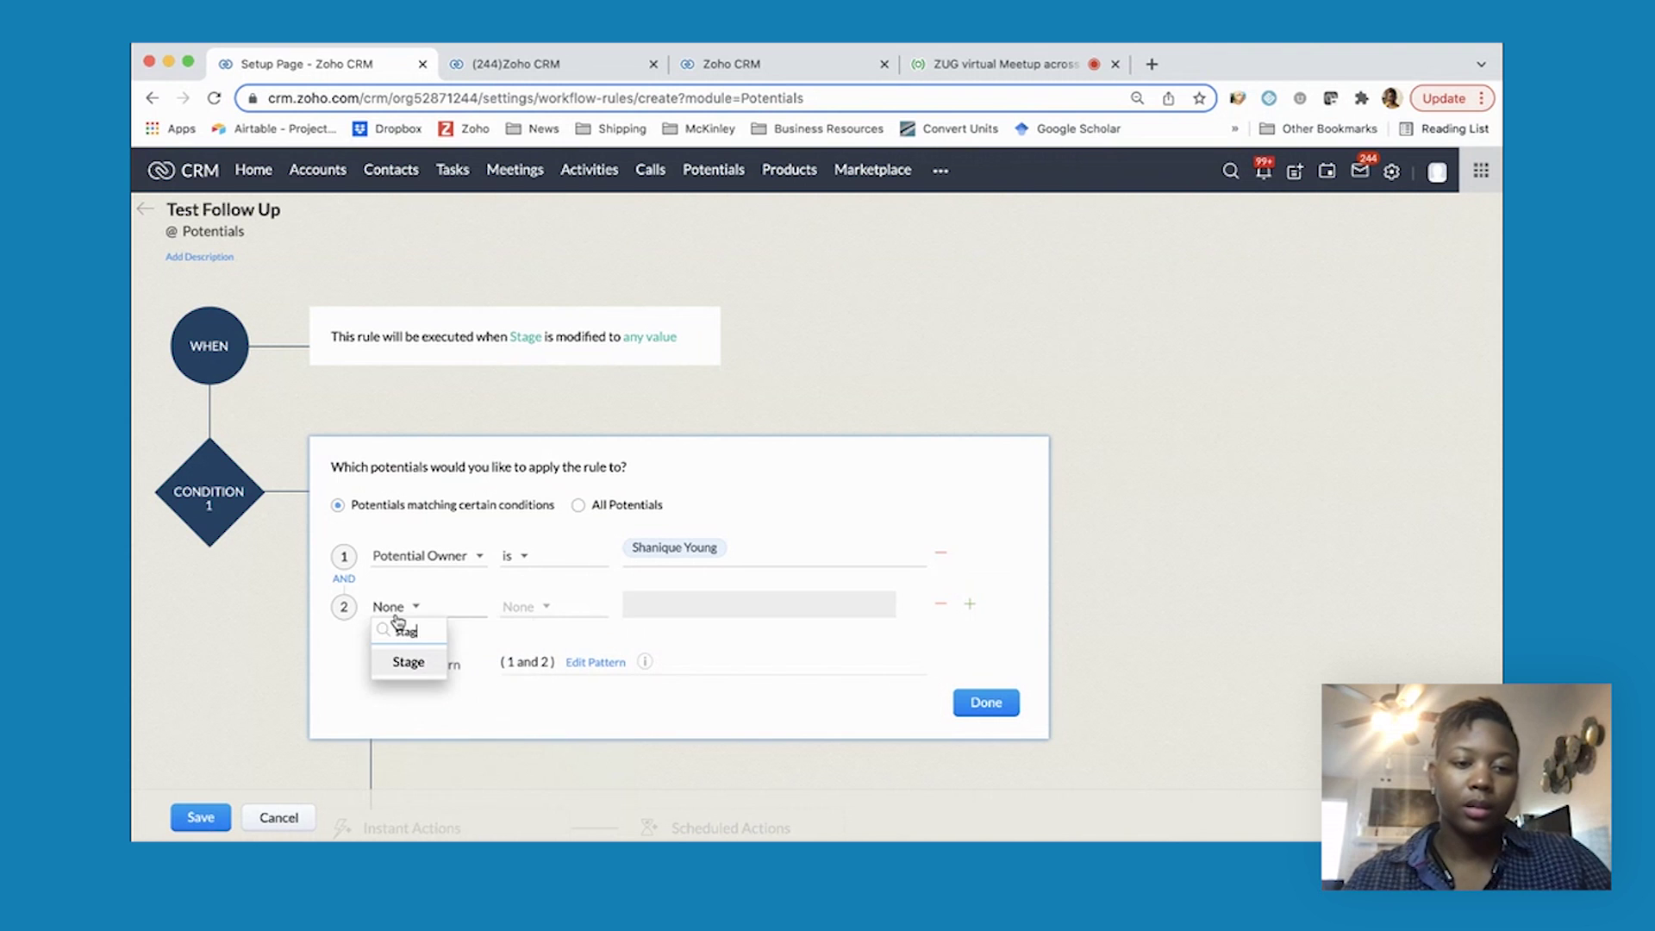
{"action": "left_click", "coordinate": [410, 662]}
{"action": "left_click", "coordinate": [527, 607]}
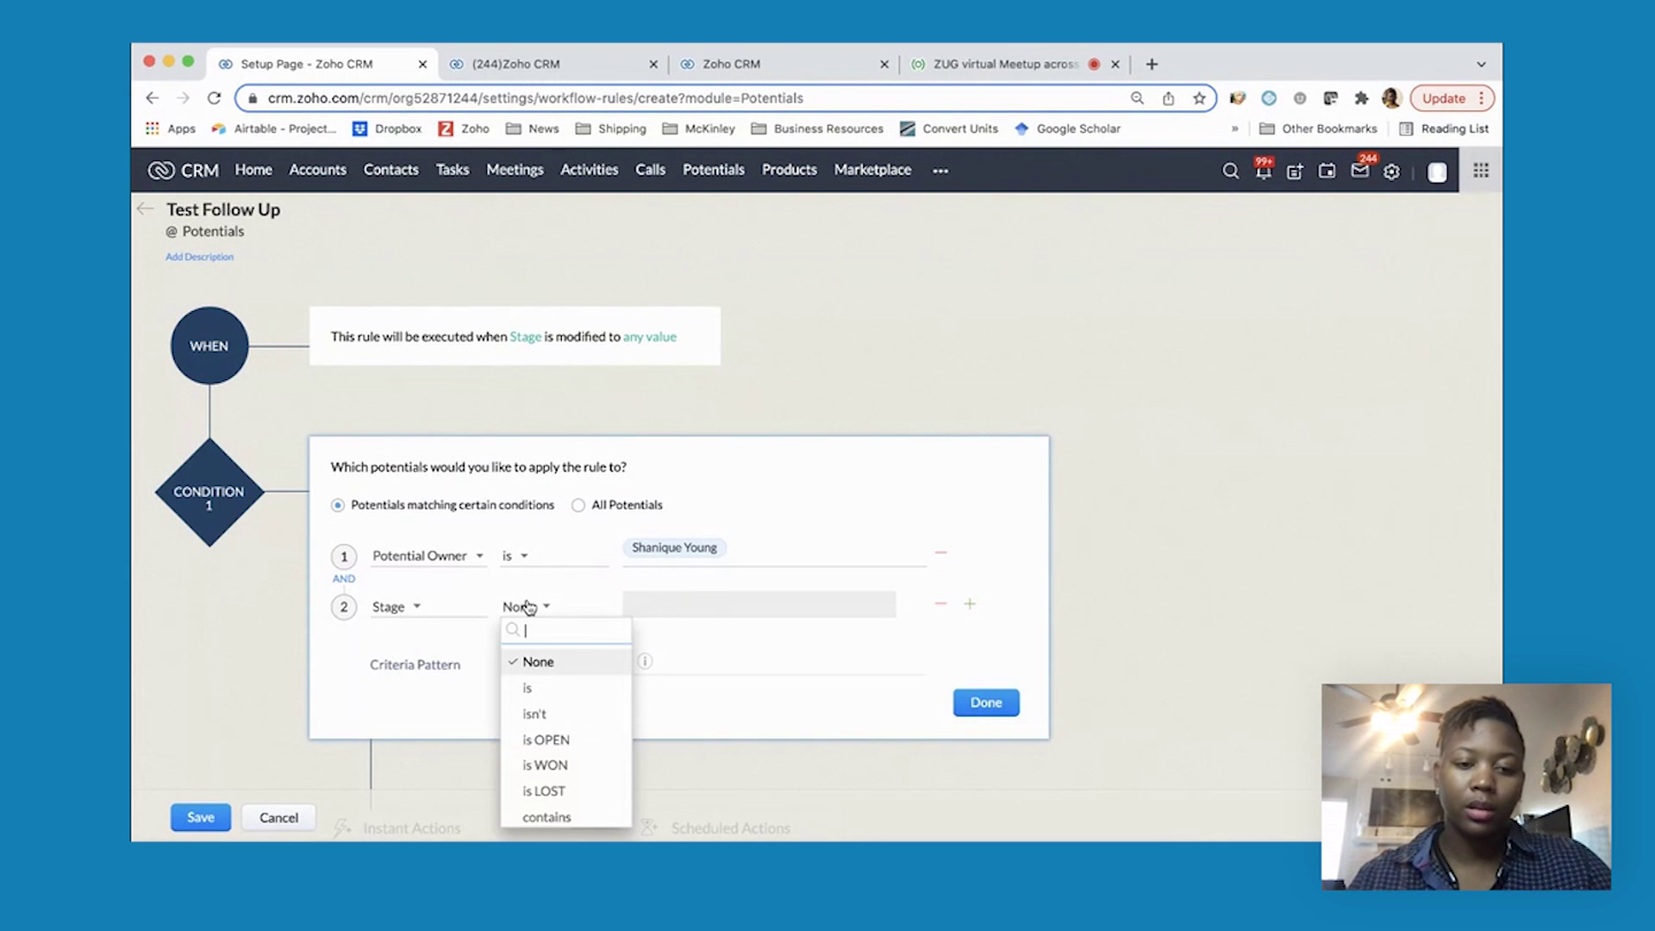
{"action": "type", "text": "is"}
{"action": "key", "text": "Return"}
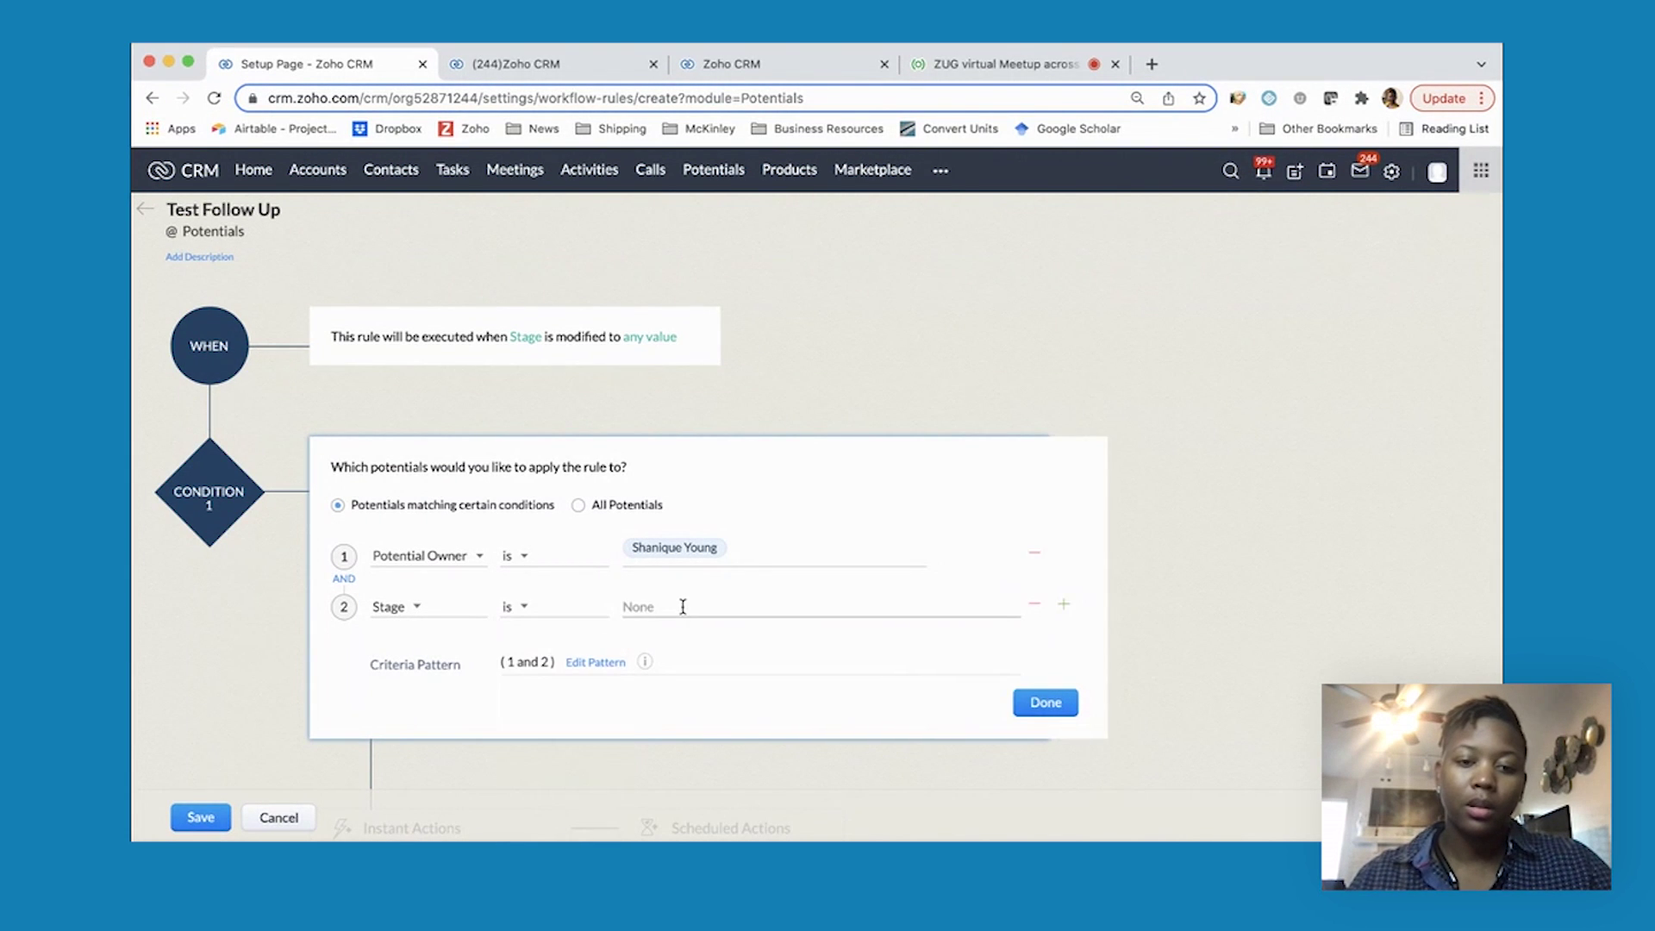
{"action": "left_click", "coordinate": [683, 606]}
{"action": "type", "text": "Deliver"}
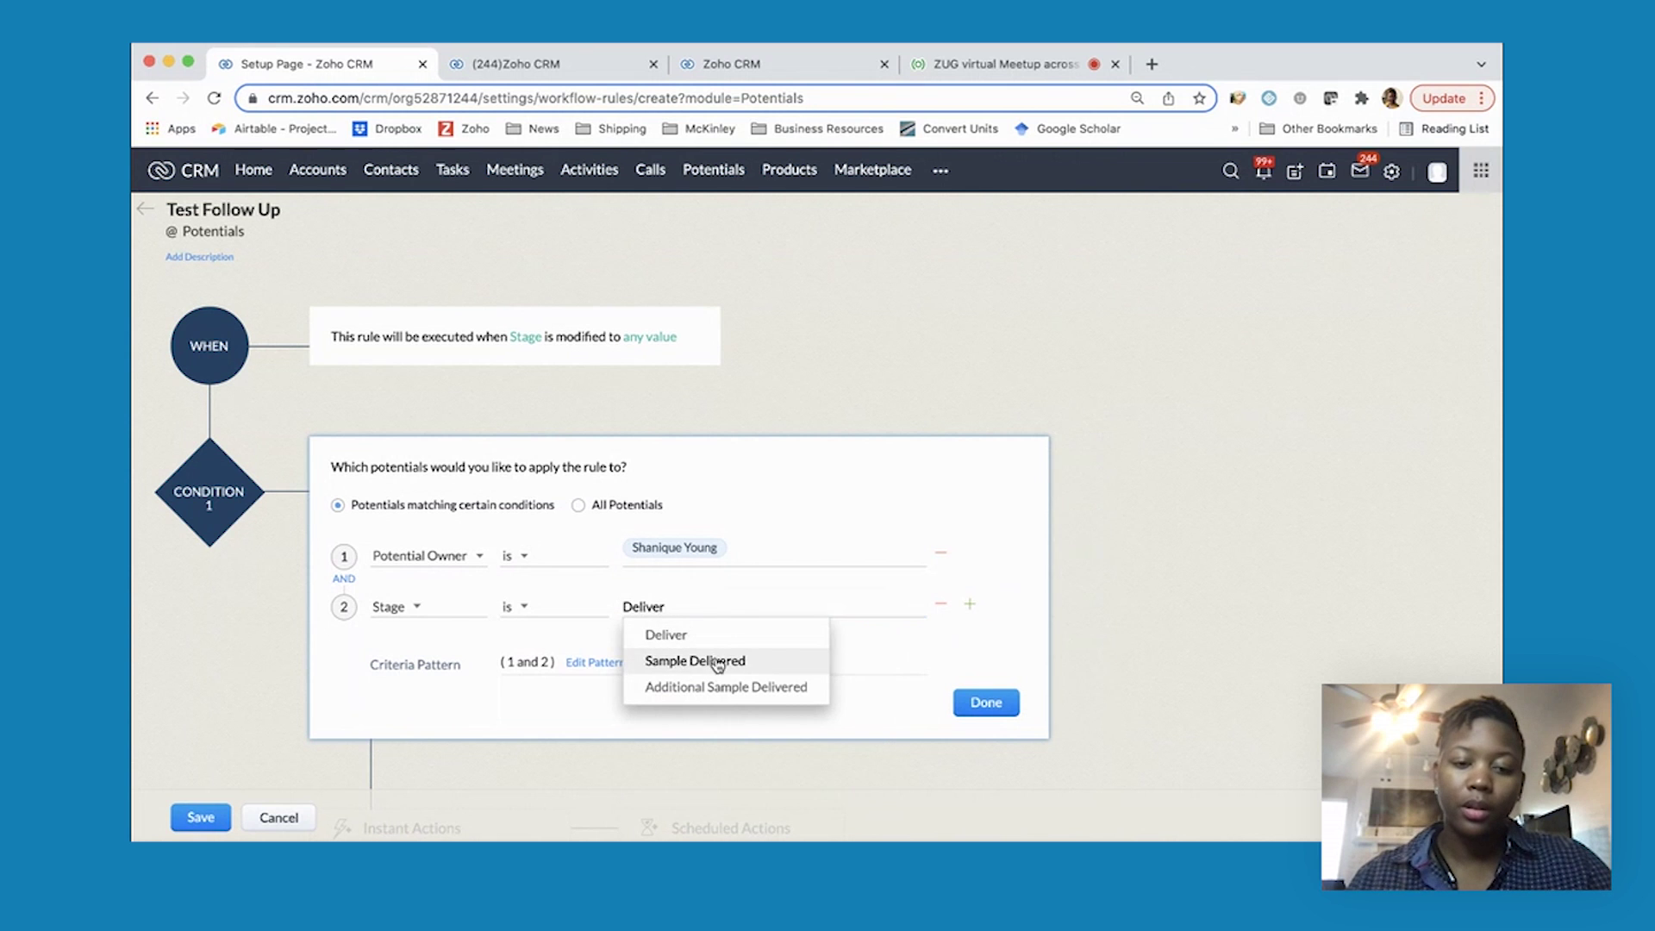
{"action": "left_click", "coordinate": [711, 661]}
Confirm both conditions and add a scheduled action 21 days after the trigger
{"action": "left_click", "coordinate": [986, 702]}
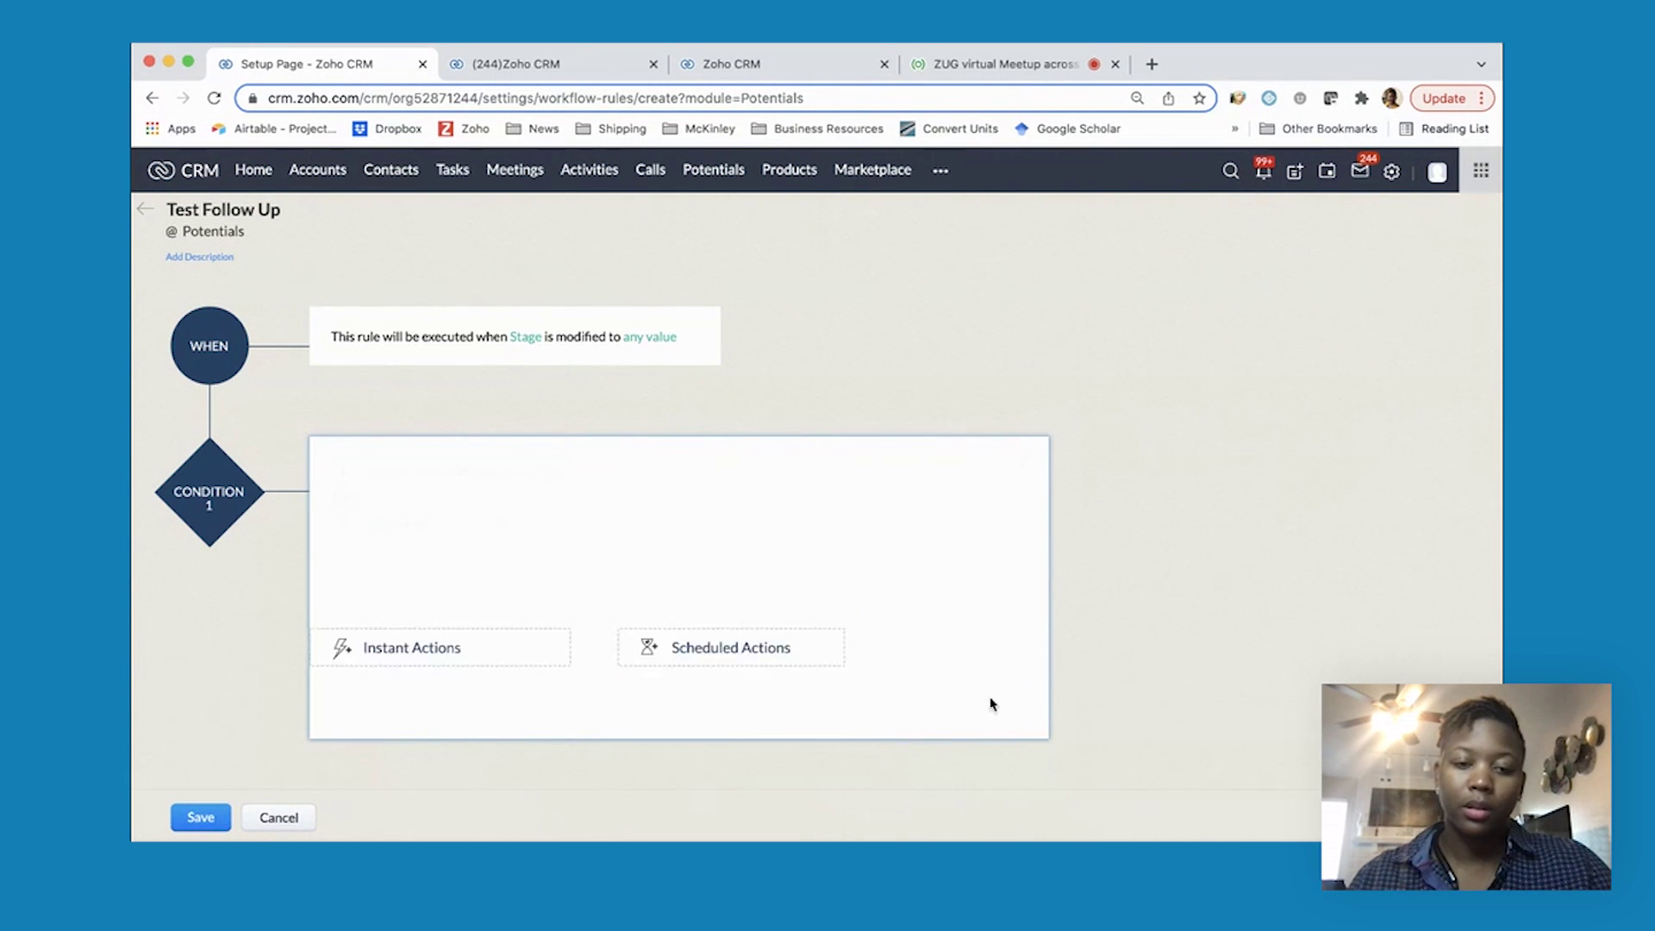
{"action": "left_click", "coordinate": [700, 655]}
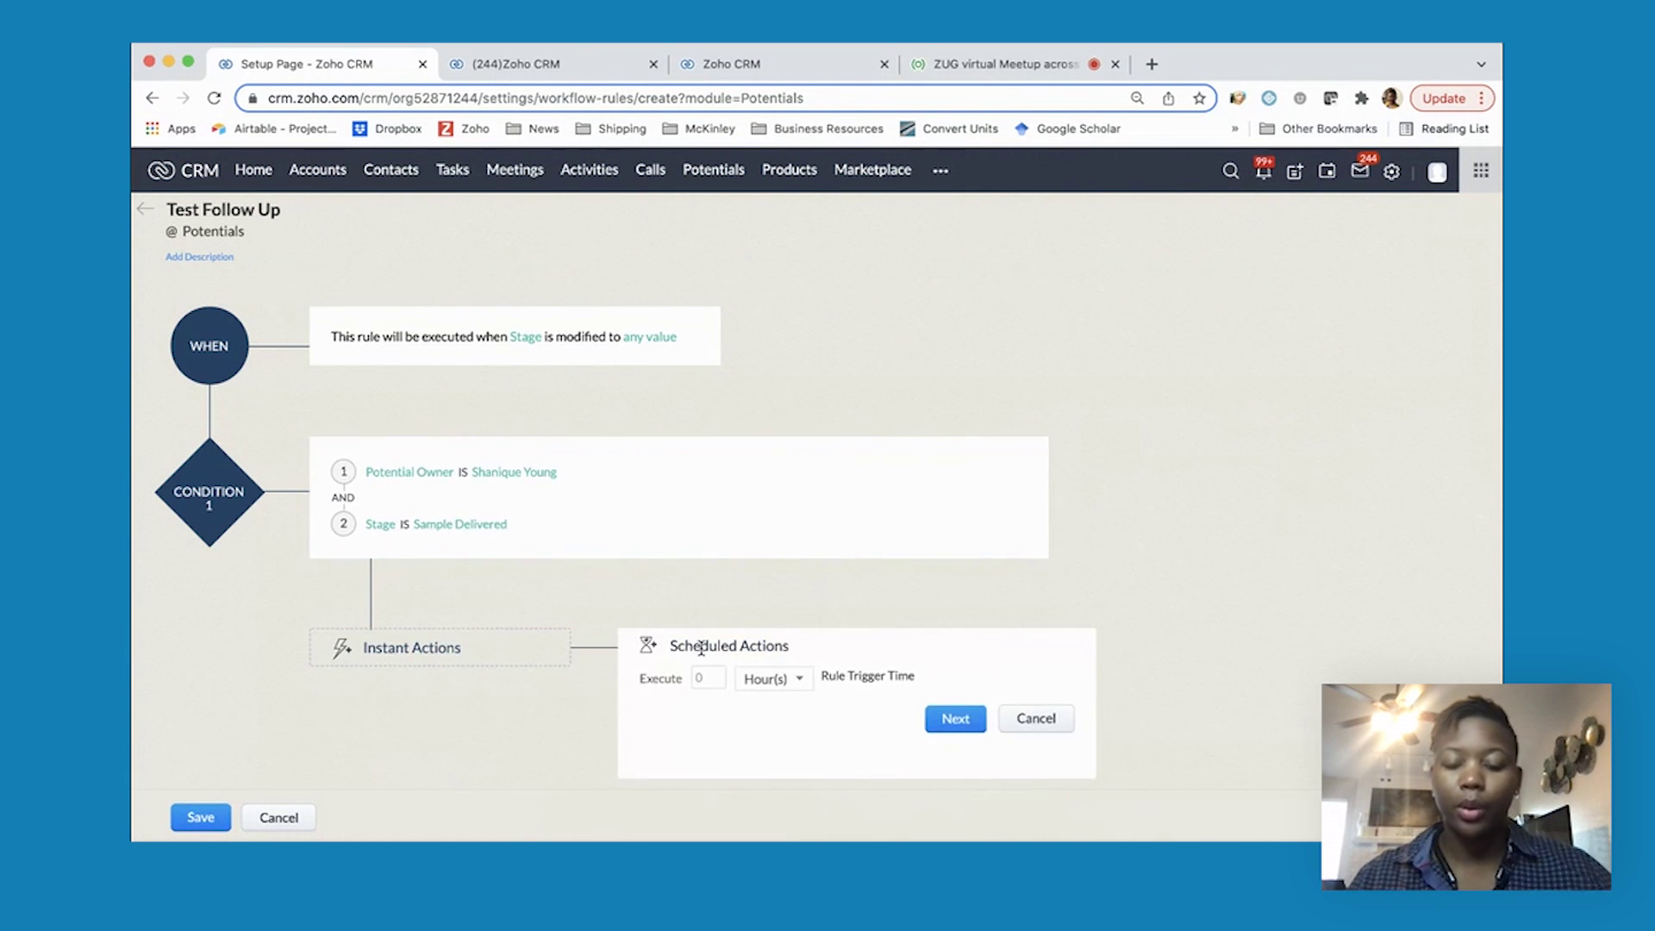
{"action": "scroll", "coordinate": [711, 634], "scroll_direction": "down", "scroll_amount": 2}
{"action": "left_click", "coordinate": [701, 579]}
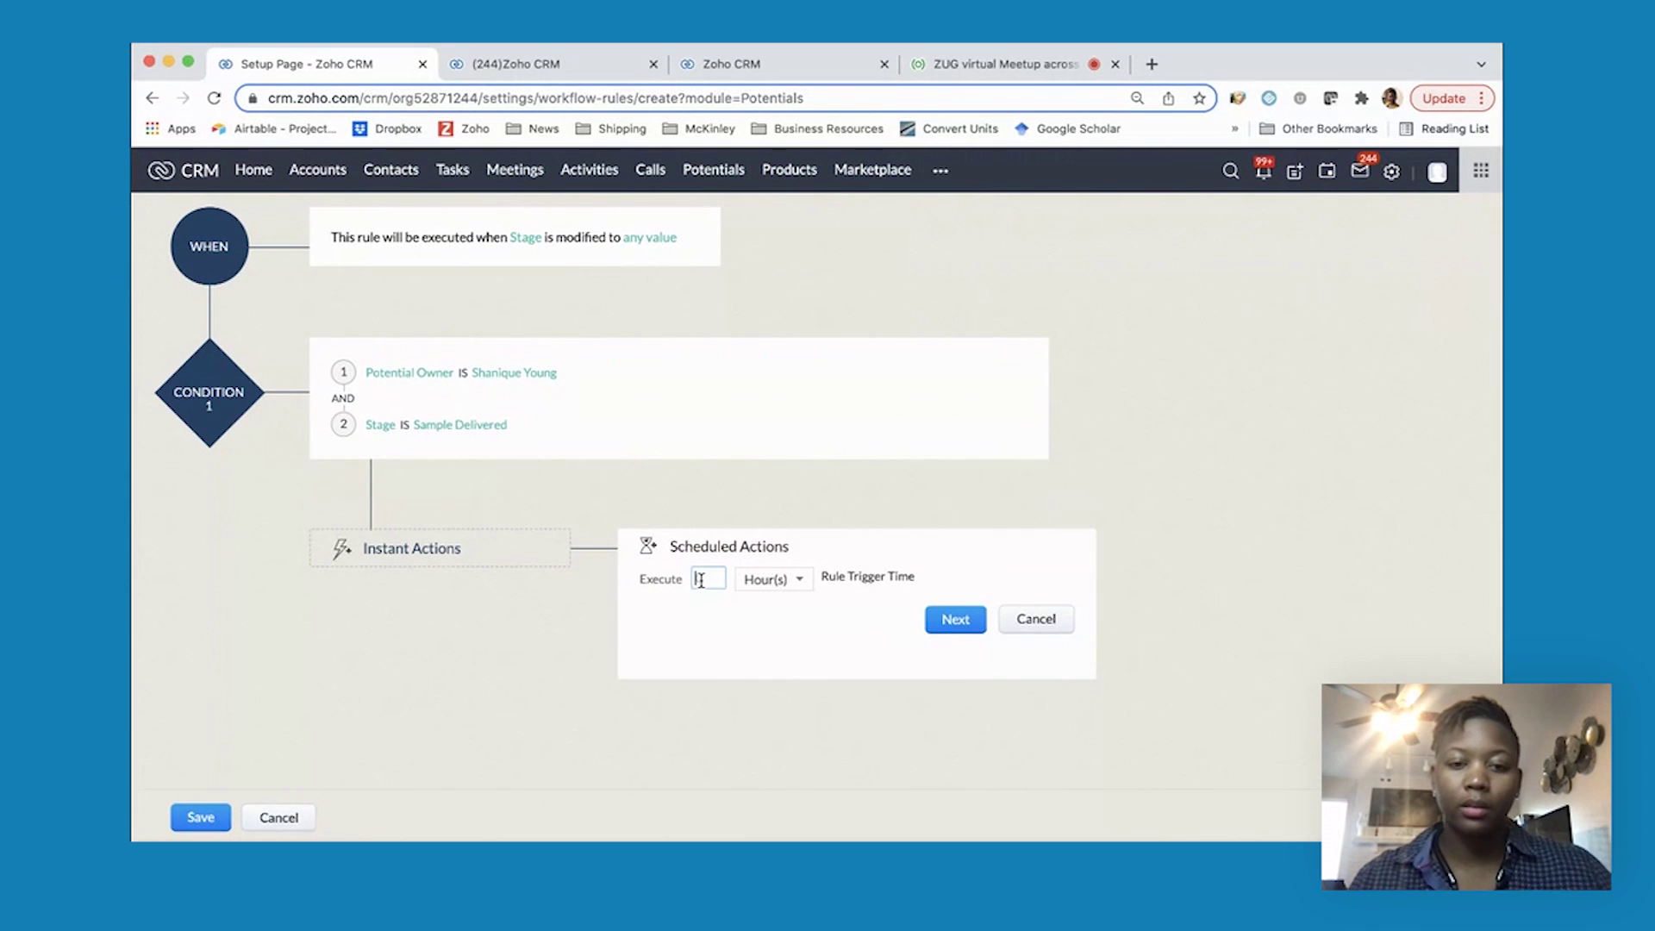
{"action": "left_click", "coordinate": [761, 583]}
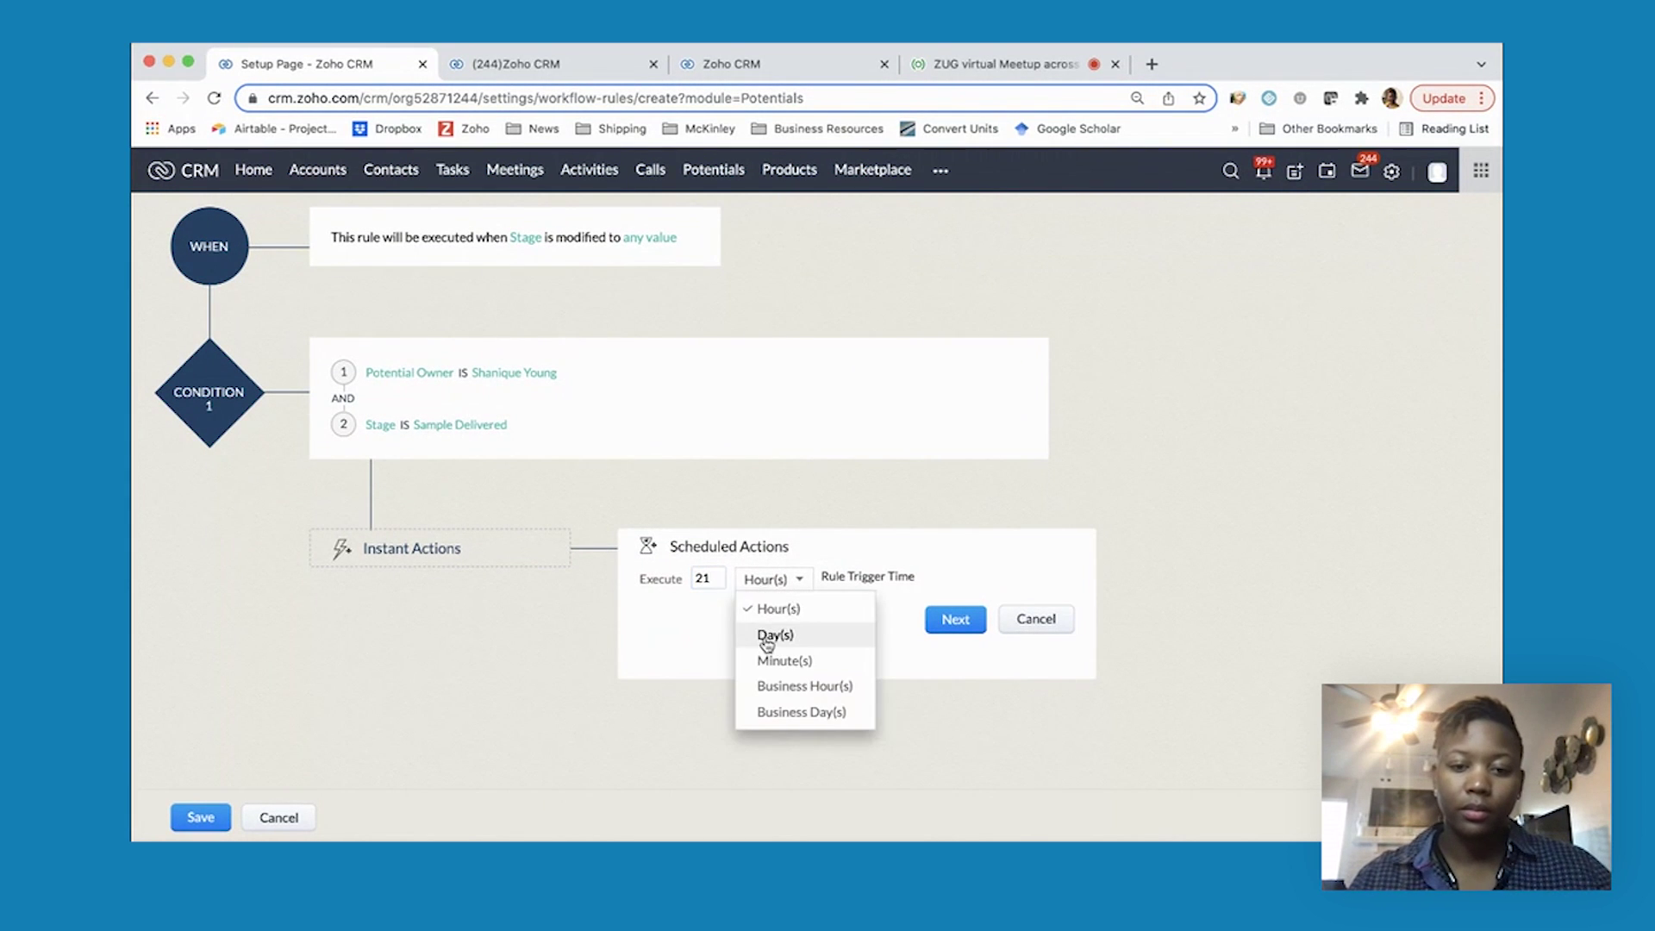
{"action": "left_click", "coordinate": [772, 636]}
{"action": "left_click", "coordinate": [955, 620]}
{"action": "mouse_move", "coordinate": [779, 621]}
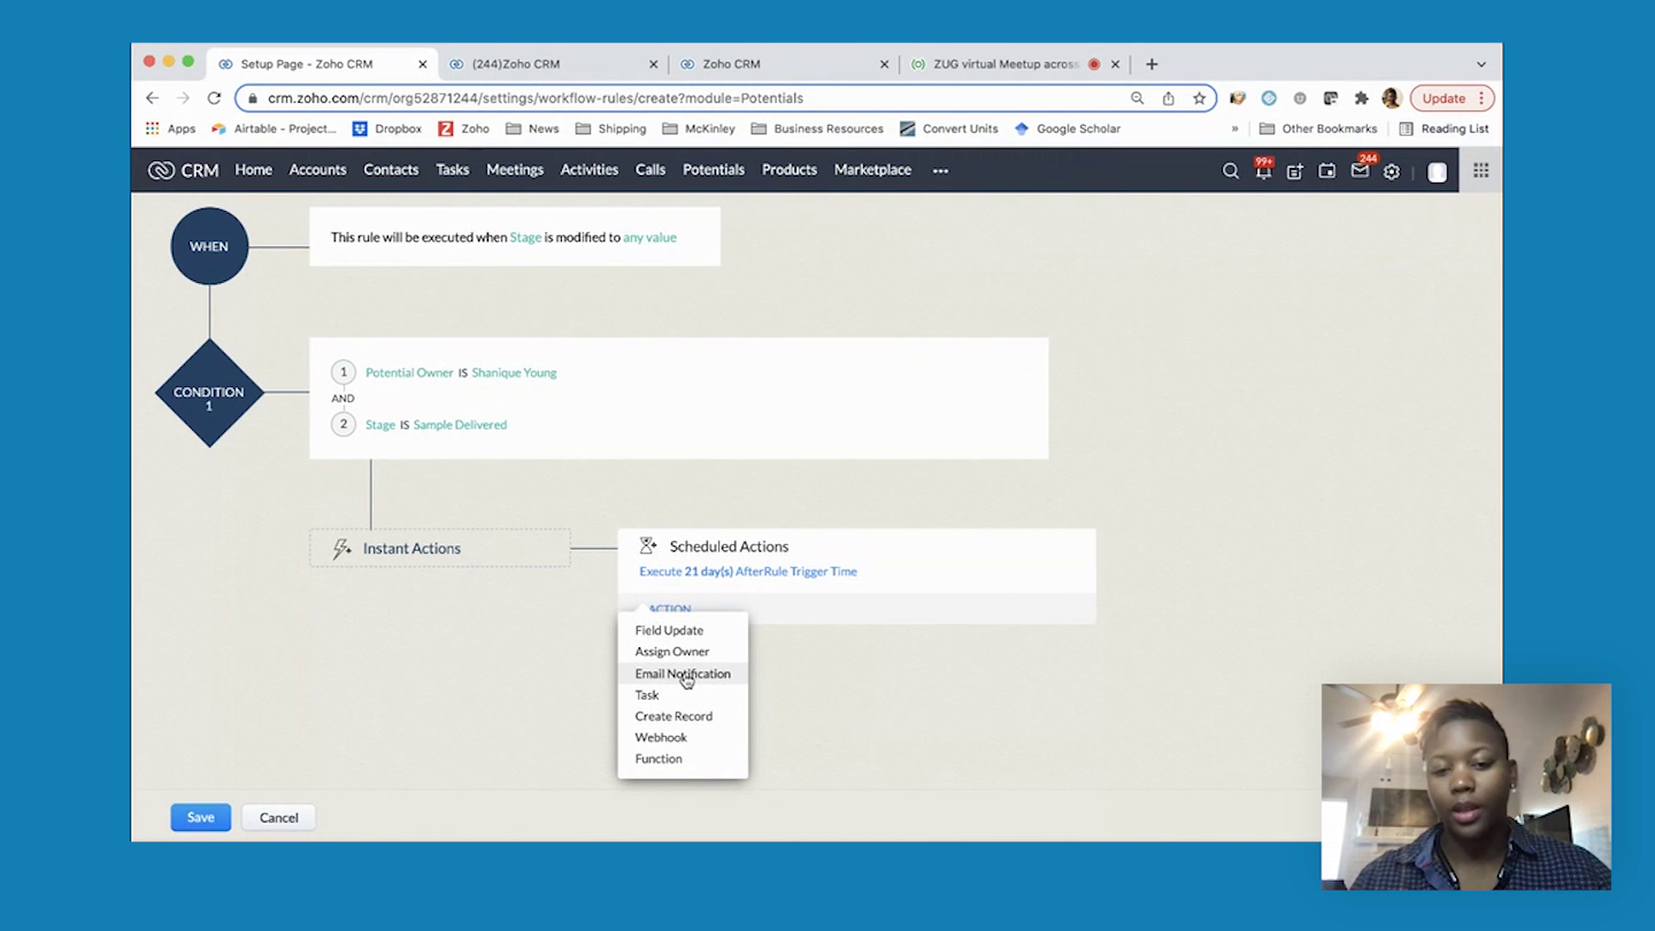
Dismiss the action menu, cancel the unsaved rule, and return to the meetup session
{"action": "left_click", "coordinate": [808, 668]}
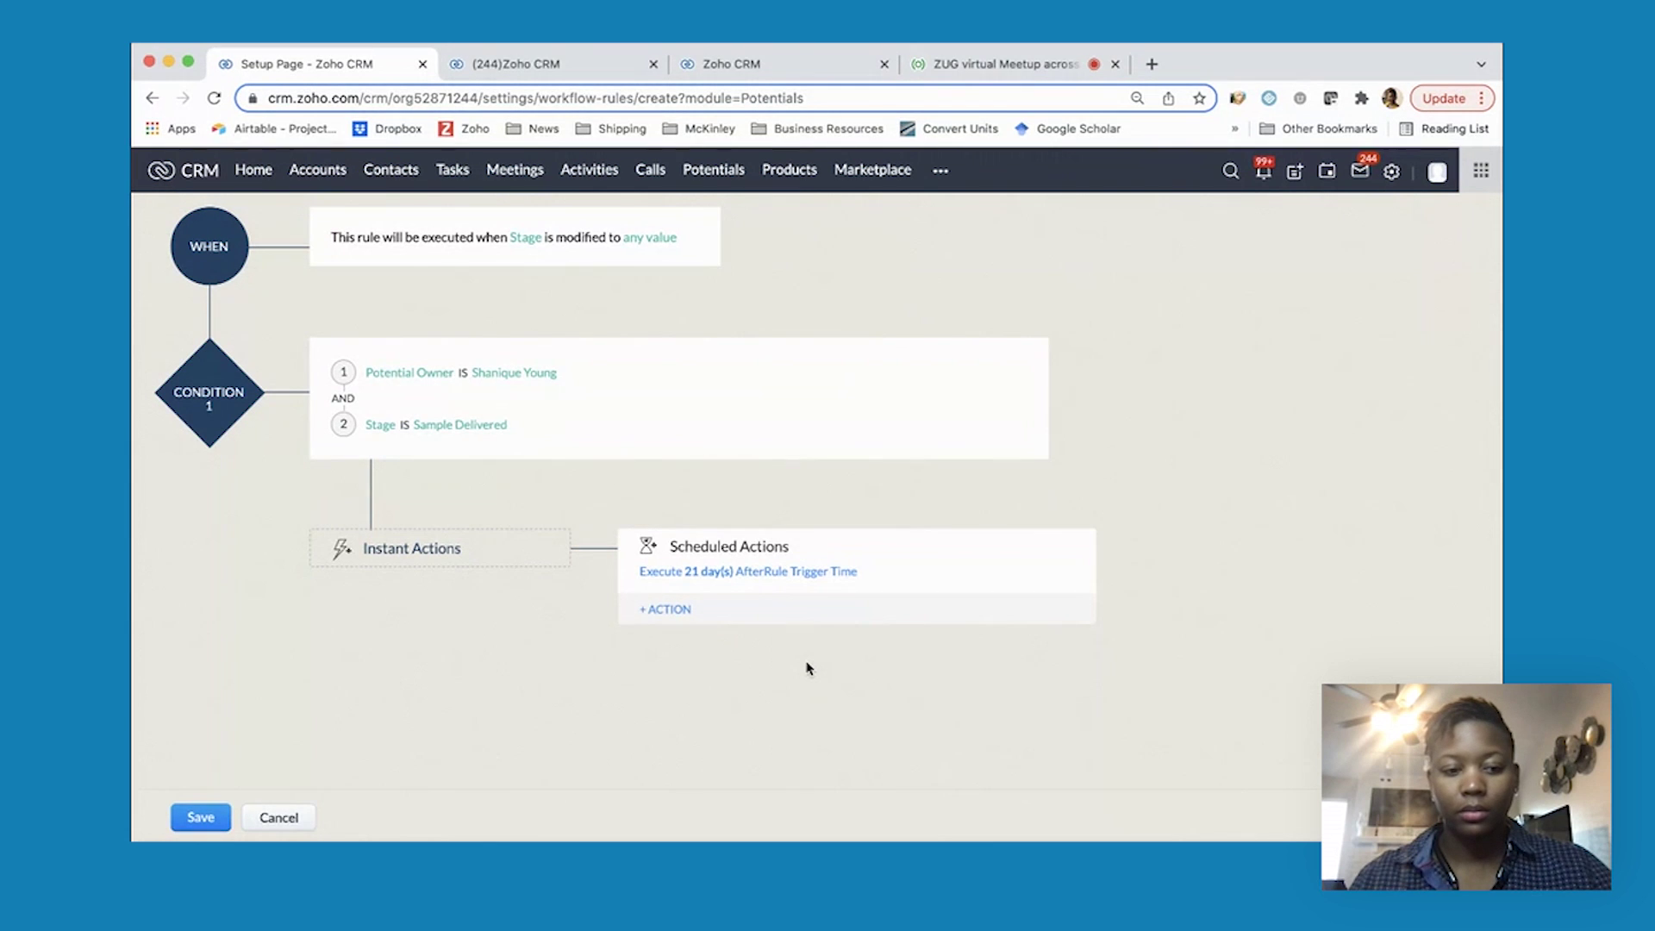
{"action": "left_click", "coordinate": [310, 819]}
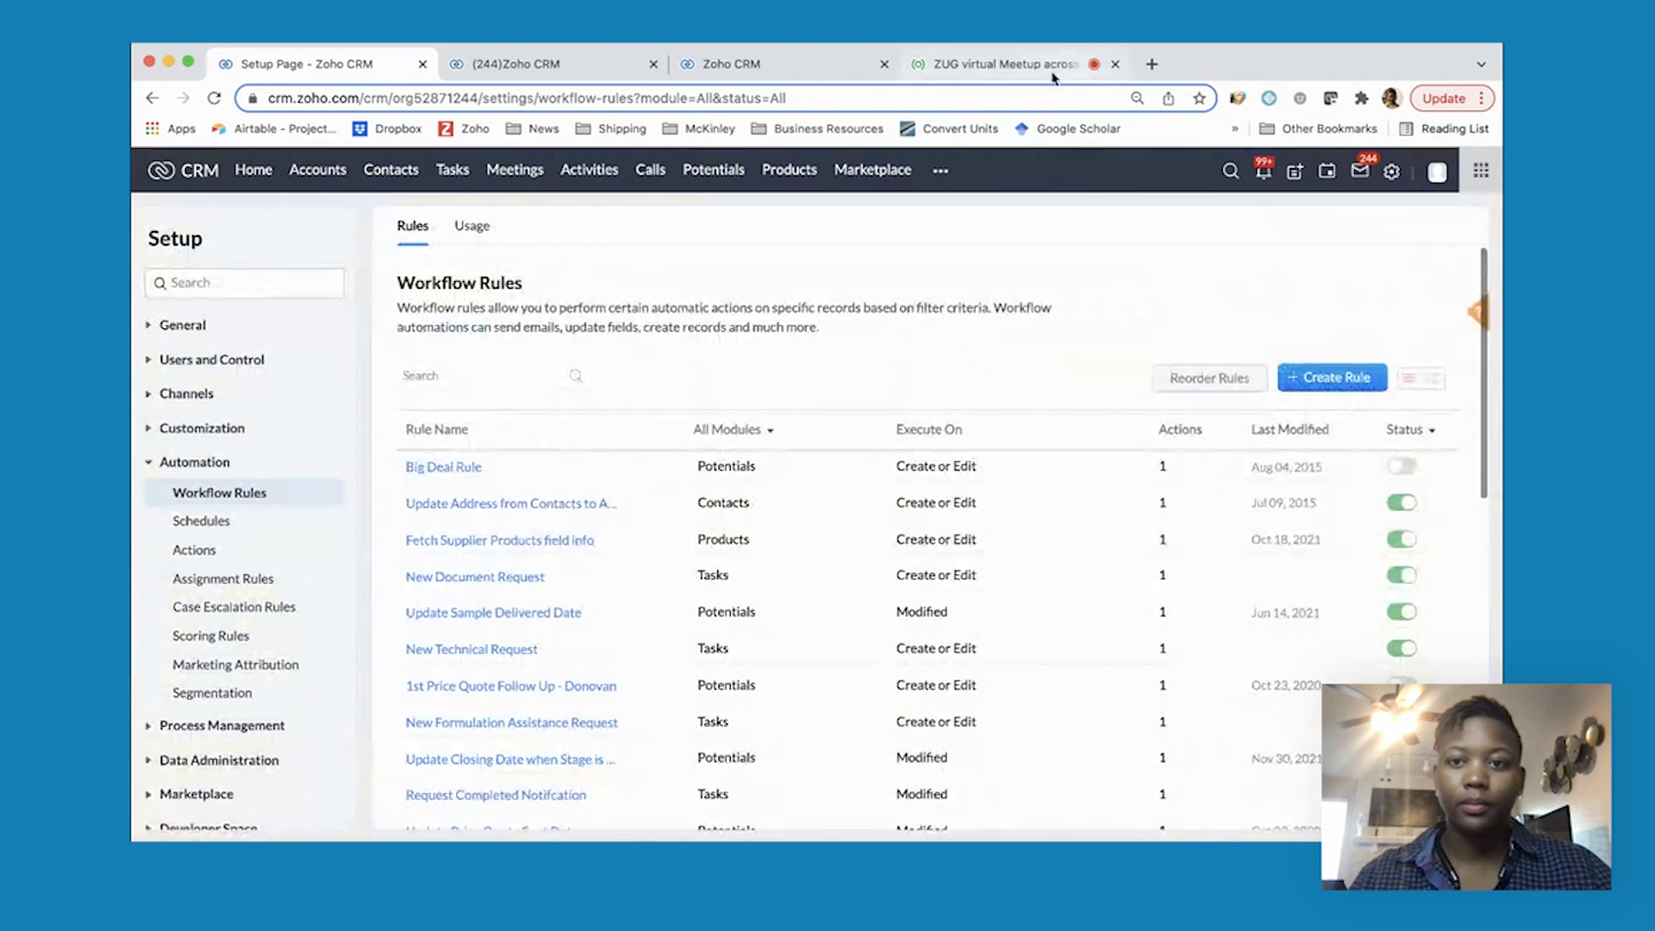
{"action": "left_click", "coordinate": [1052, 74]}
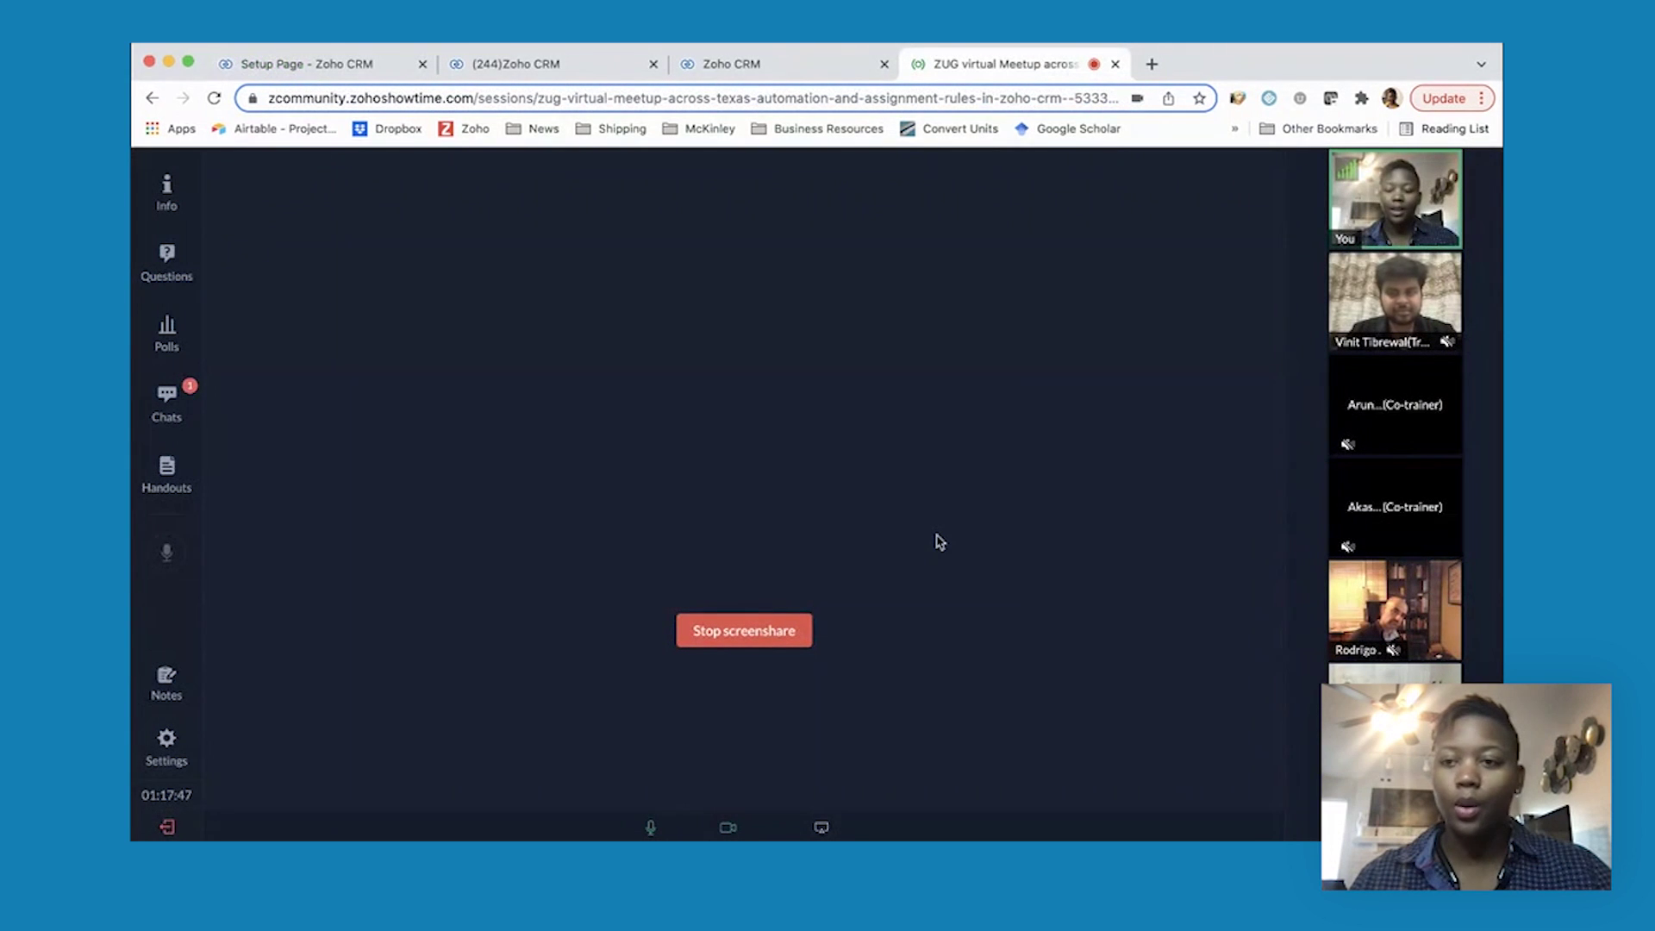